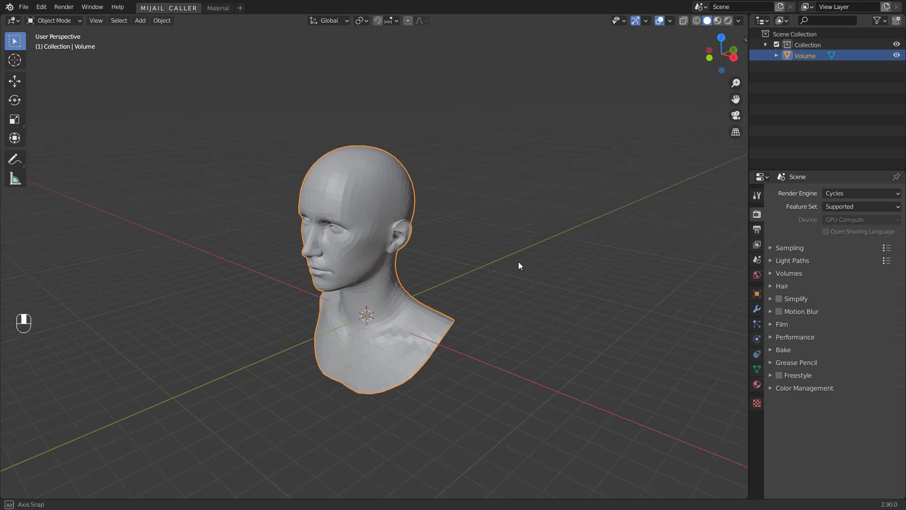
Duplicate the head bust in place and rename the copy Wires
key(shift+d)
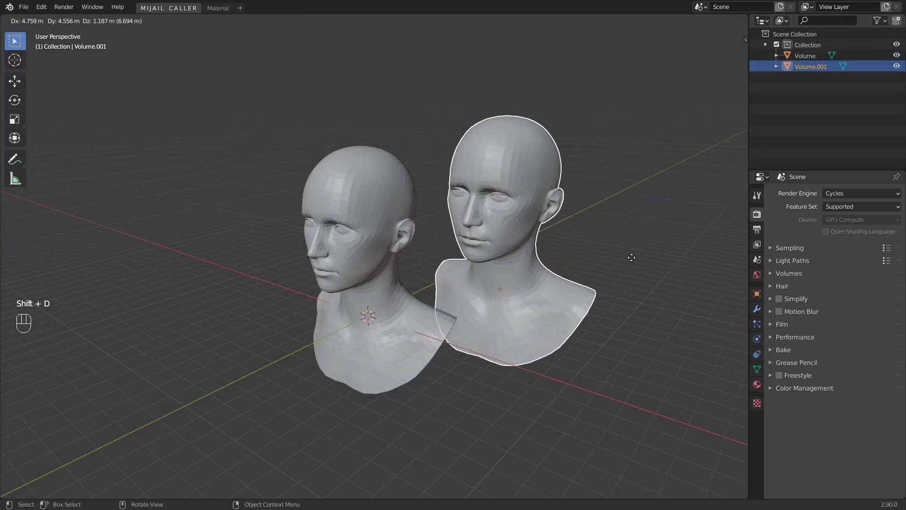
right_click(632, 257)
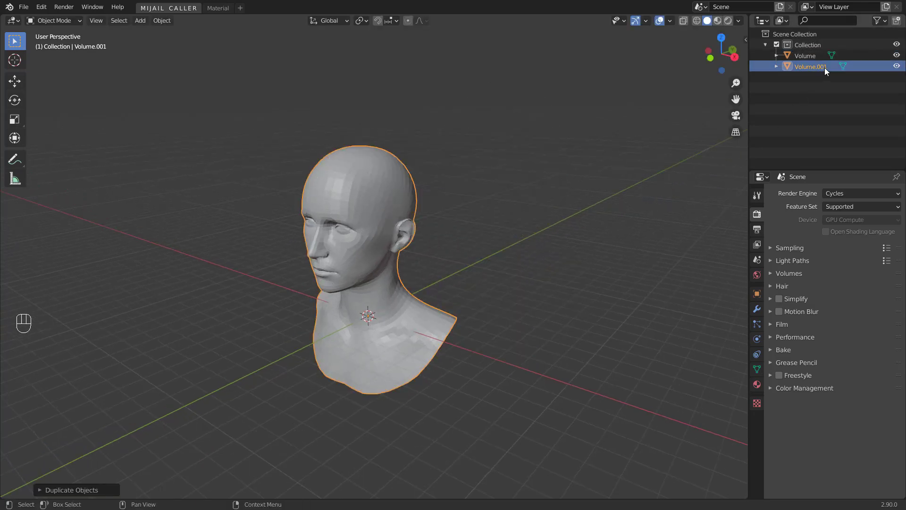
double_click(825, 67)
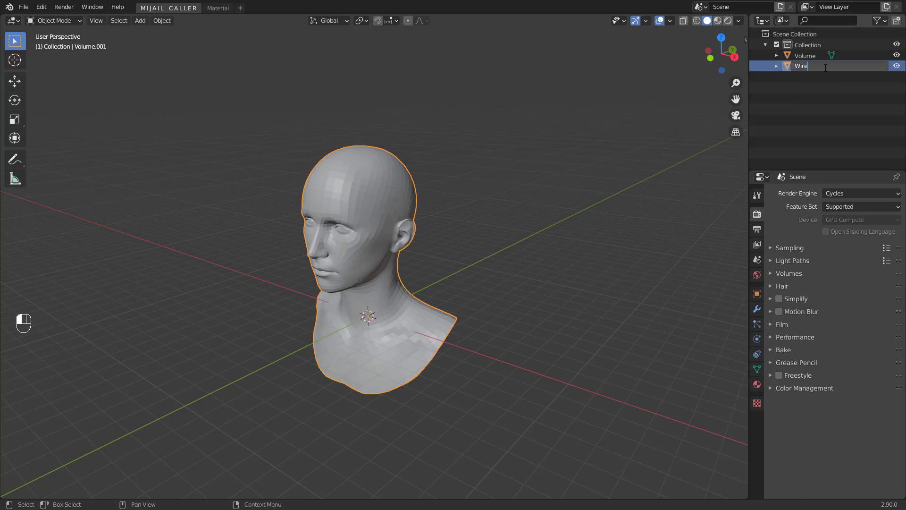
text(Wires)
key(Return)
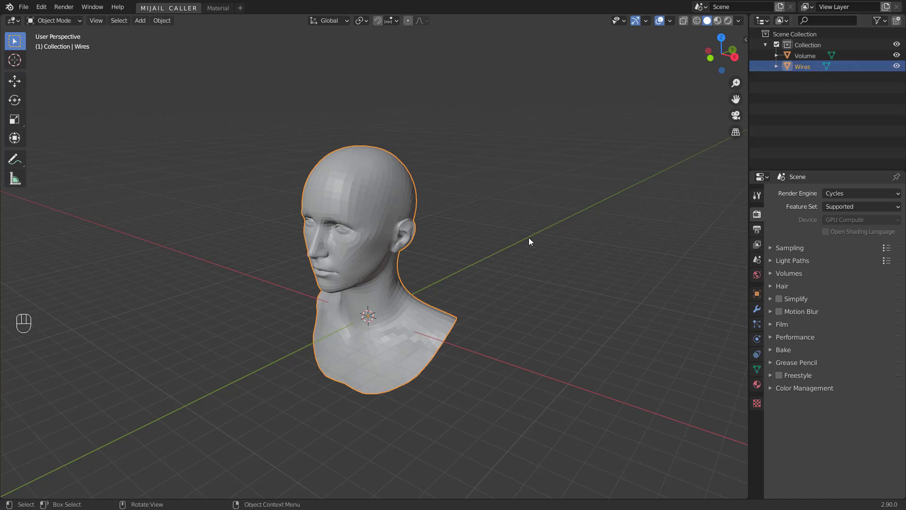
Add a Wireframe modifier to the Wires object with a thickness of 0.001 m
click(757, 311)
click(808, 195)
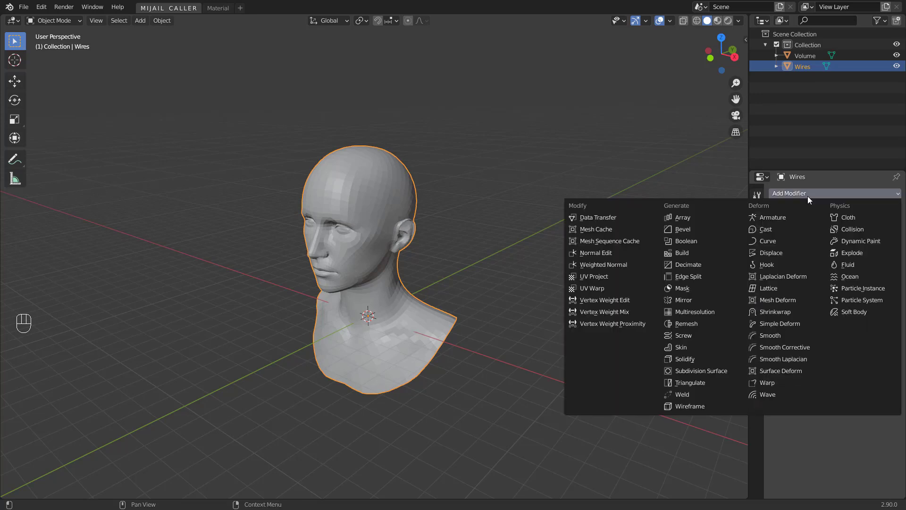
click(695, 406)
middle_drag(694, 406, 708, 283)
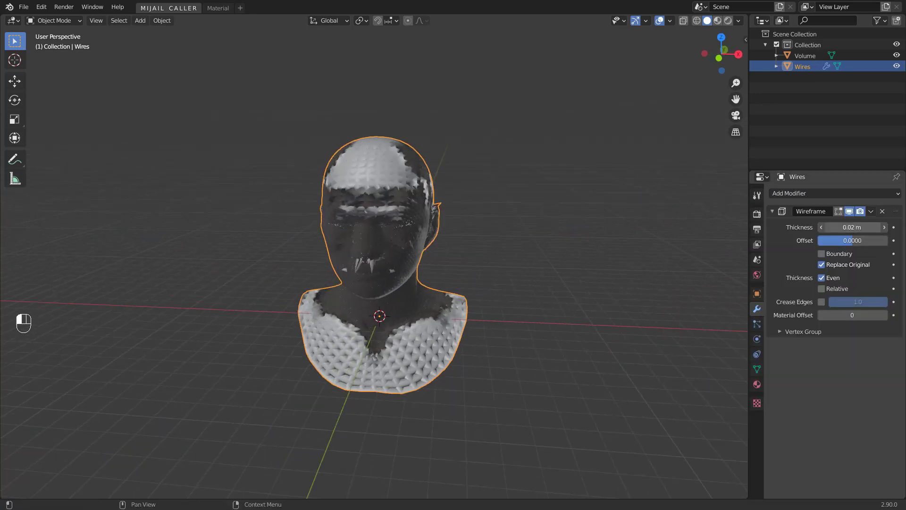
drag(852, 228, 845, 228)
middle_drag(255, 317, 401, 290)
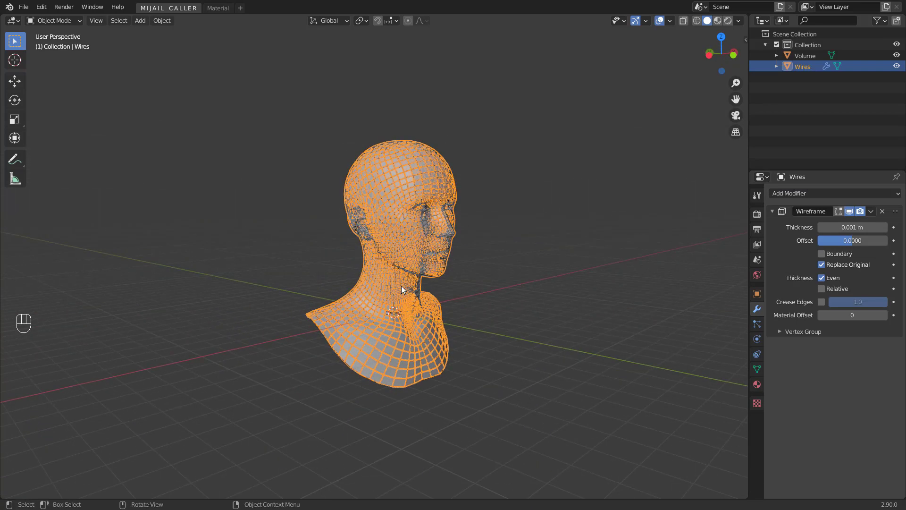
key(alt+a)
scroll(435, 277, up, 6)
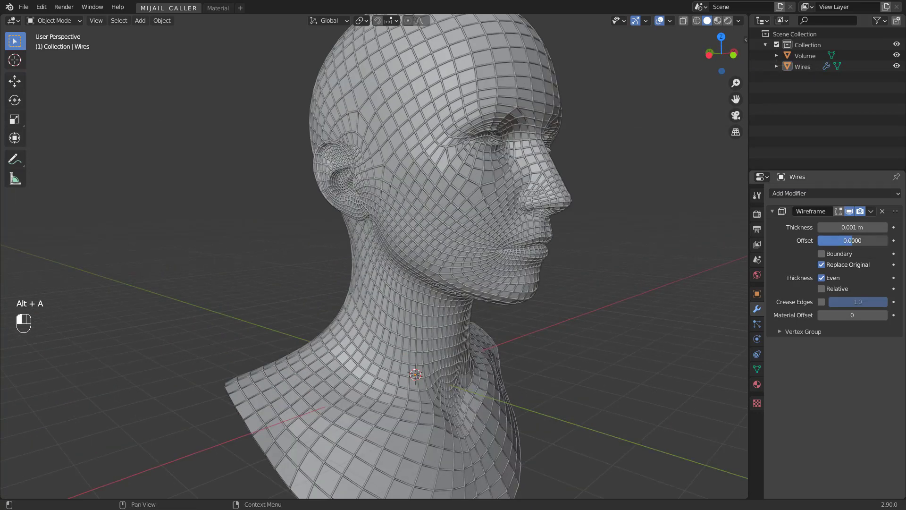
Set the wireframe offset to -1 and check the wires with the Volume bust temporarily hidden
drag(853, 240, 821, 240)
click(897, 56)
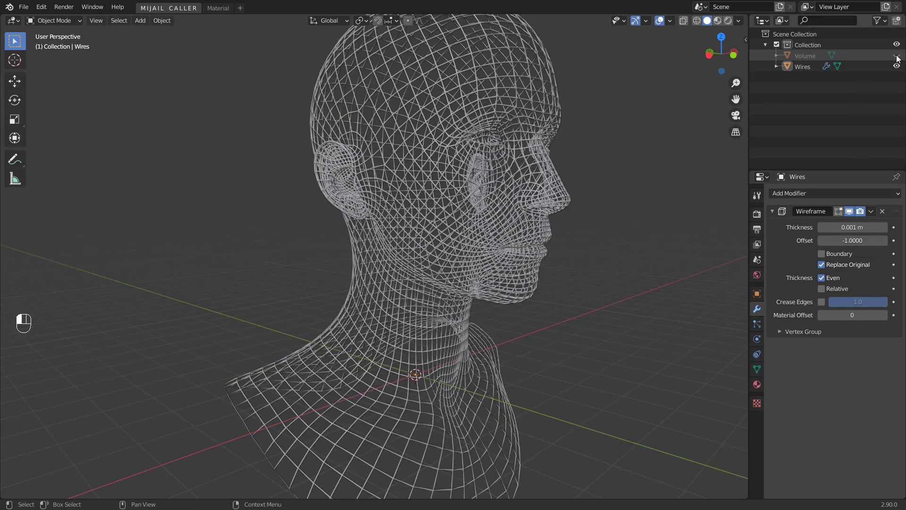
click(896, 56)
click(897, 56)
middle_drag(637, 207, 514, 223)
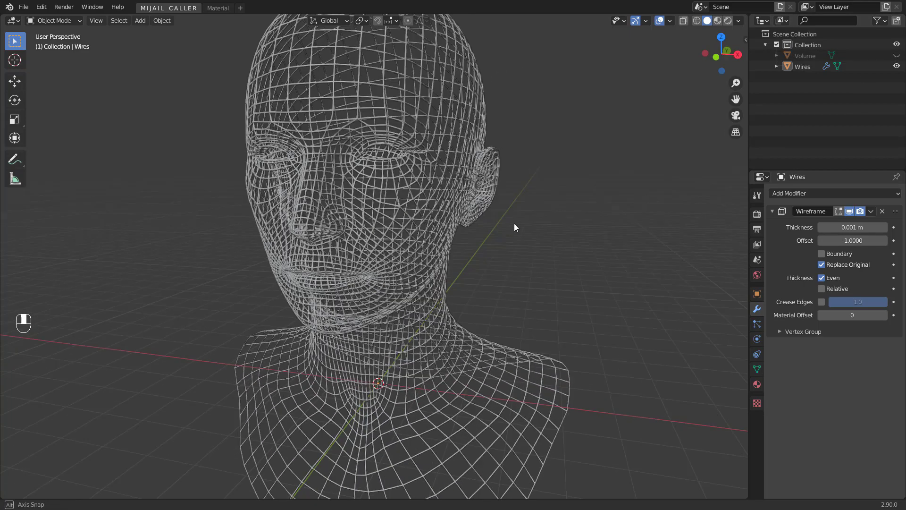
click(896, 56)
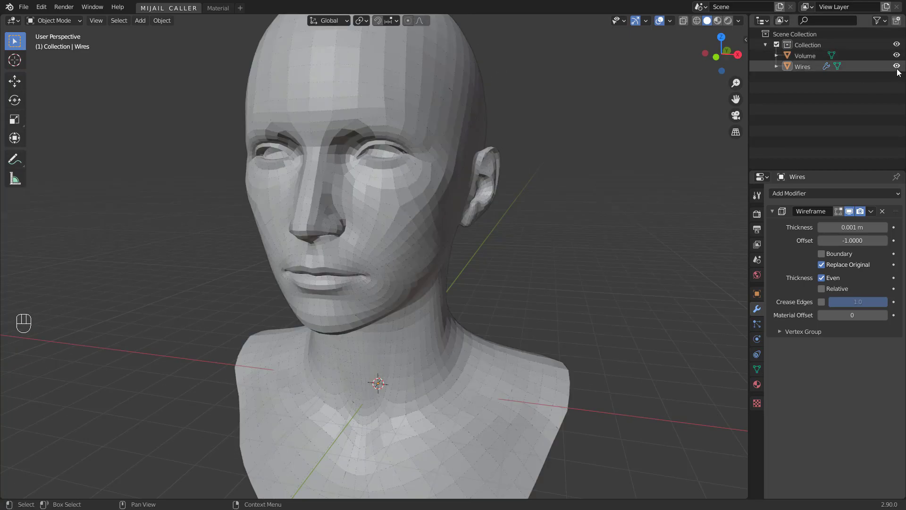
With Wires hidden, add a Subdivision Surface modifier to the Volume bust with 2 viewport levels and 4 render levels
click(798, 56)
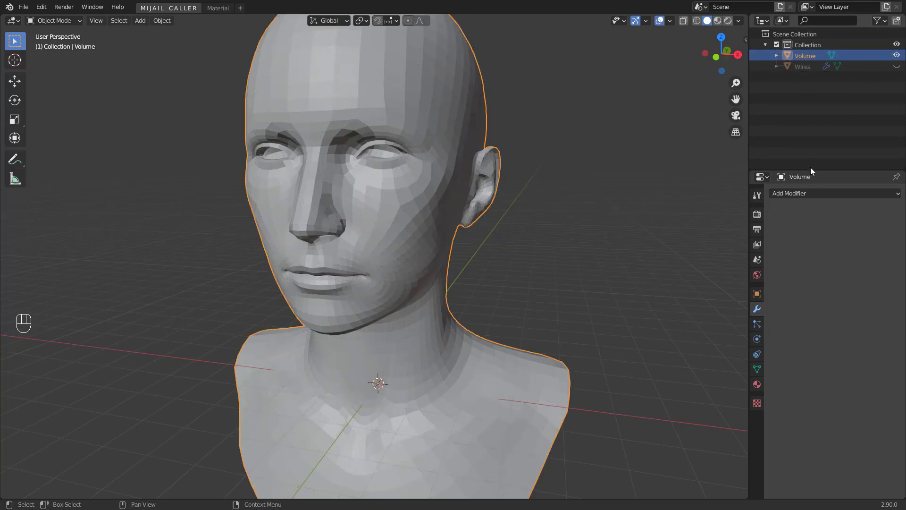
click(807, 193)
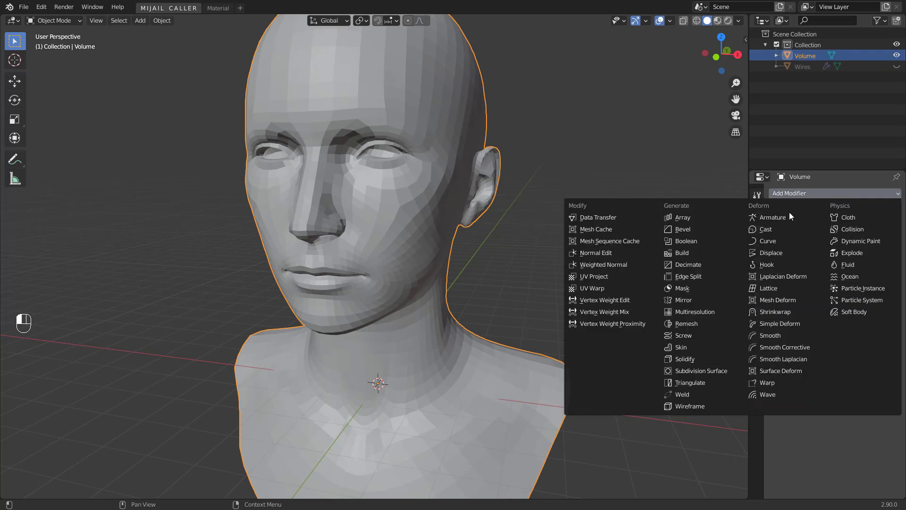
click(695, 370)
click(885, 242)
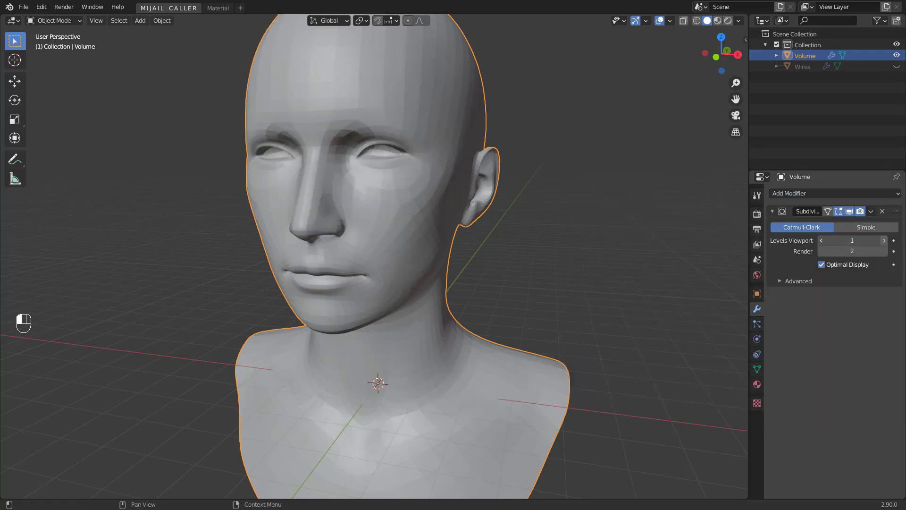
click(884, 251)
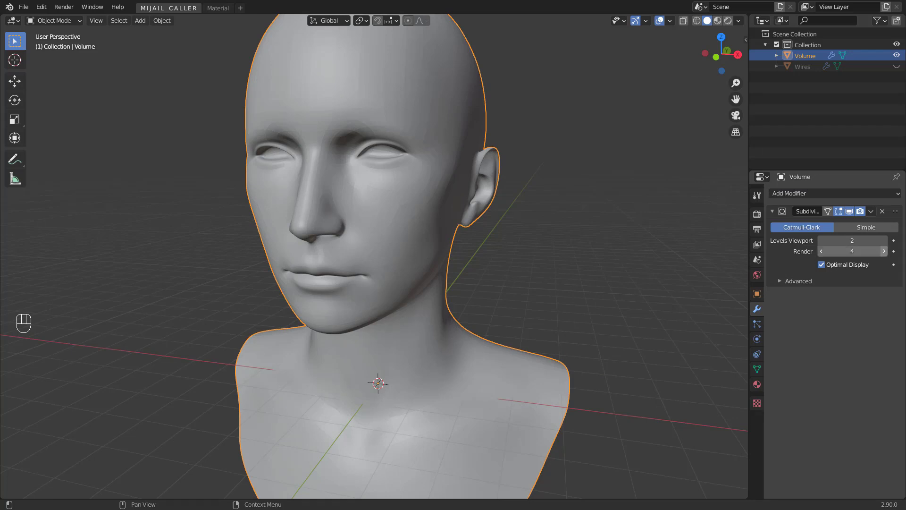
middle_drag(331, 251, 433, 293)
key(alt+a)
scroll(307, 317, down, 3)
scroll(421, 289, up, 2)
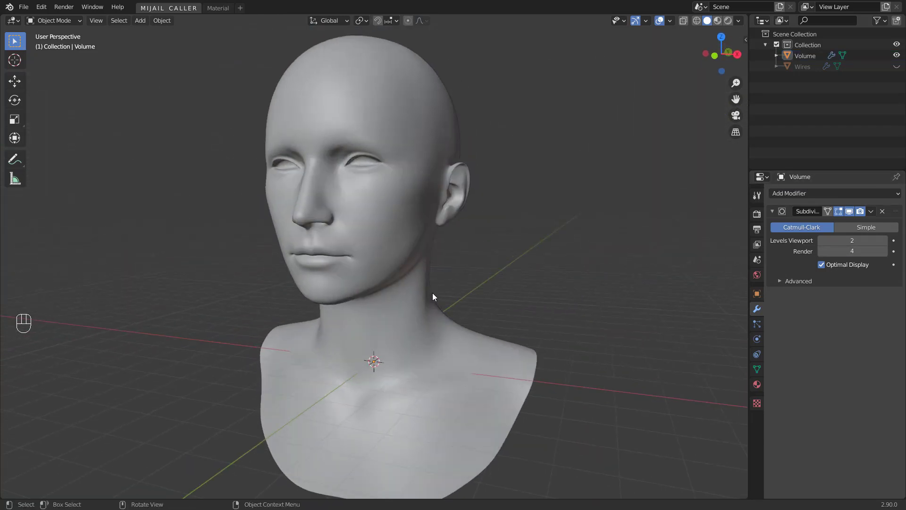
scroll(433, 296, down, 2)
Set the Cycles volume step rate to 0.01 for render and 0.1 for the viewport
click(756, 215)
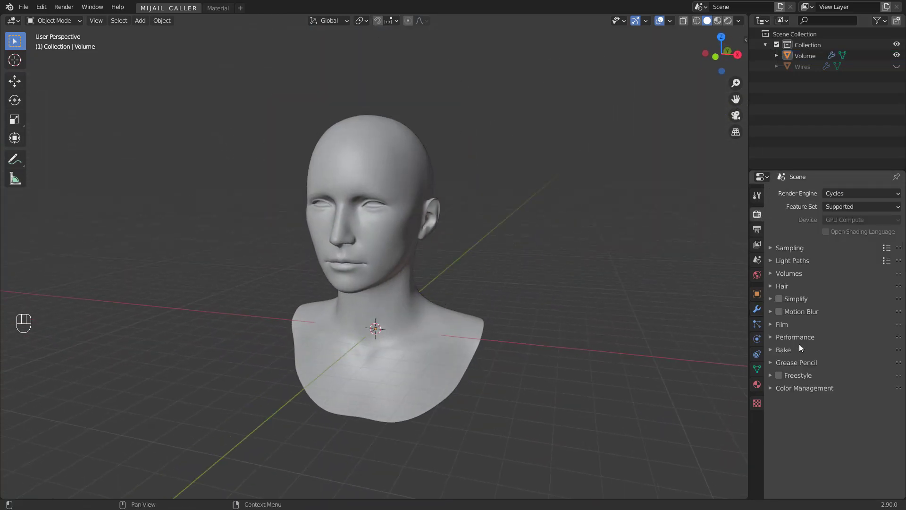
click(772, 273)
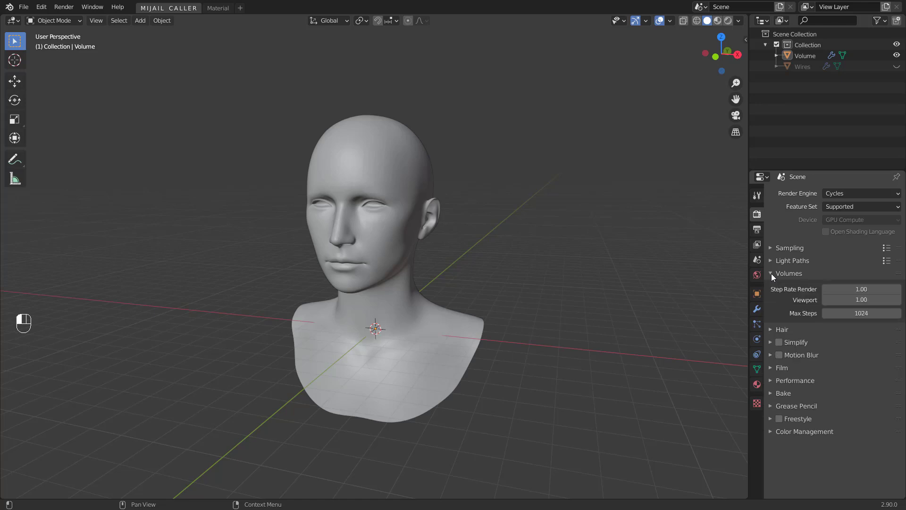
click(859, 289)
text(0.1)
text(1)
key(Return)
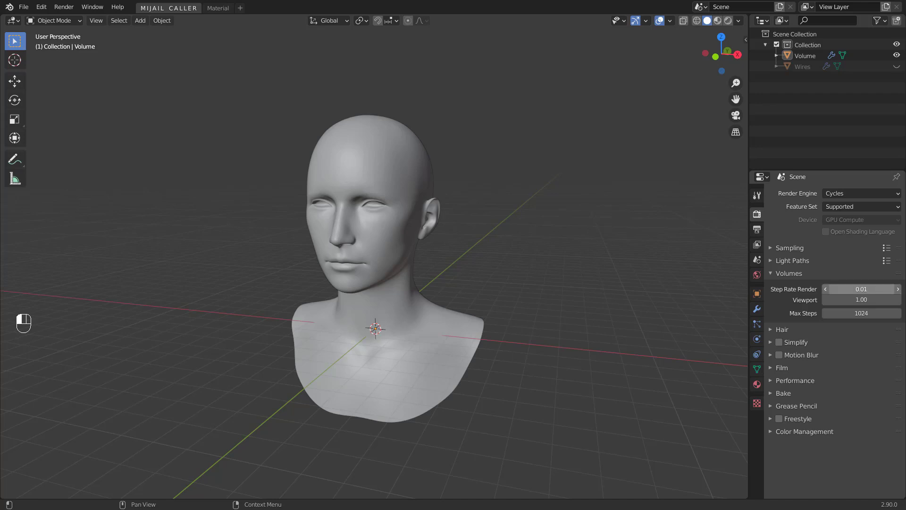
click(848, 300)
text(0.1)
key(Return)
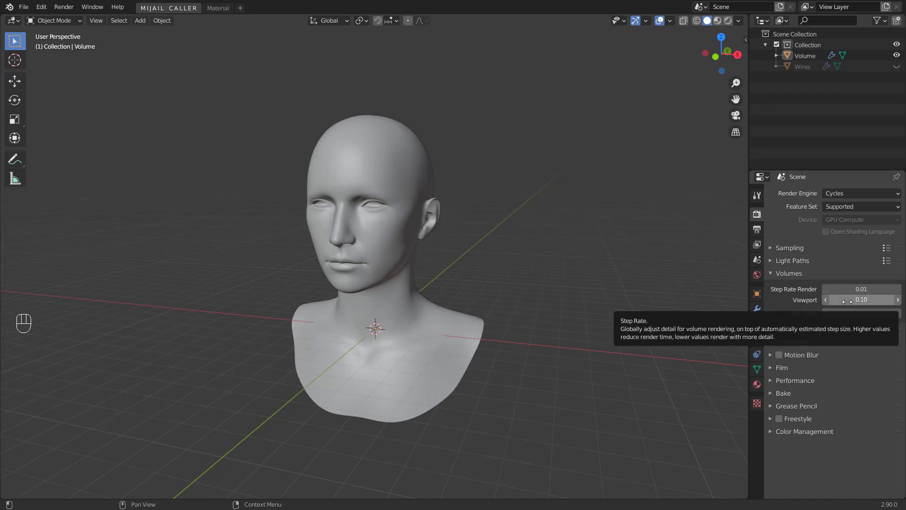
Add a camera to the scene and look through it
middle_drag(445, 253, 479, 254)
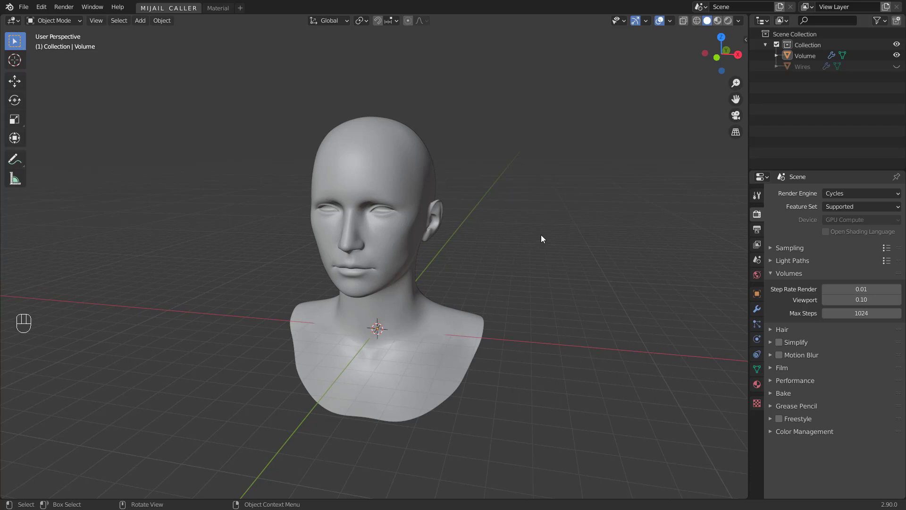
scroll(468, 243, down, 5)
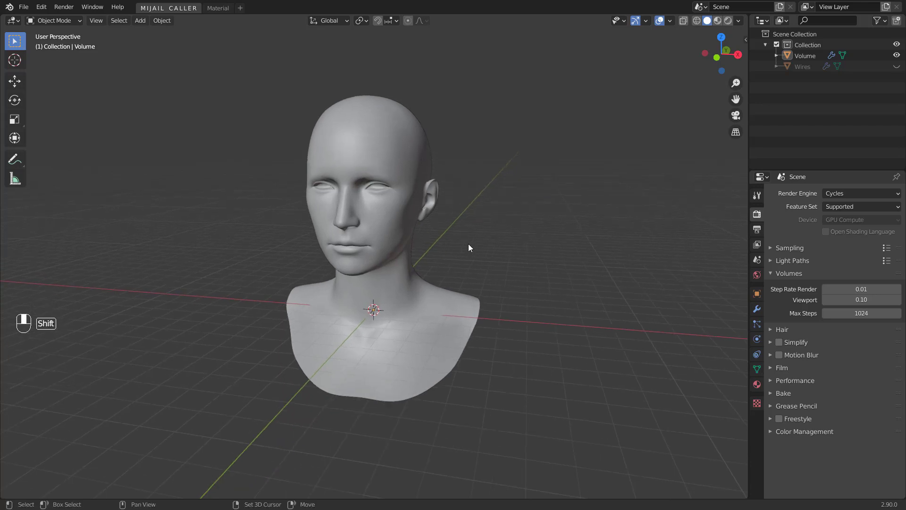
key(shift+a)
click(471, 250)
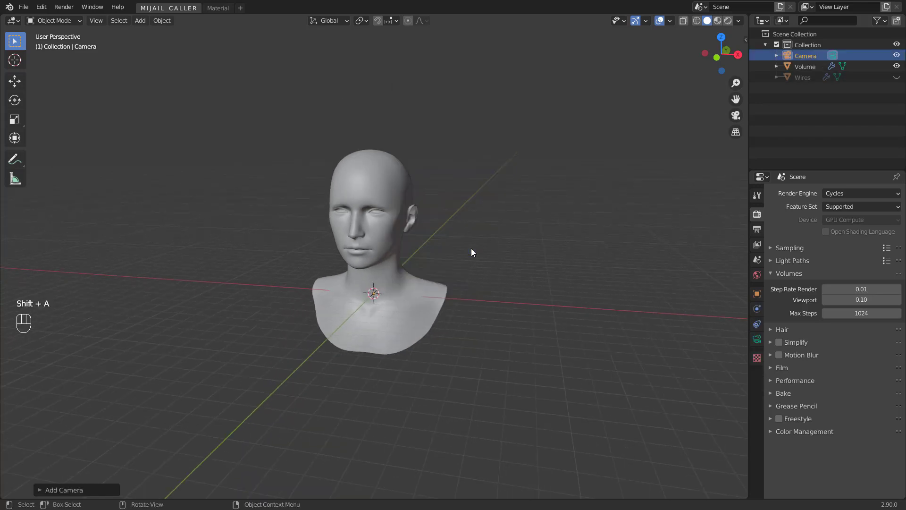
key(KP_0)
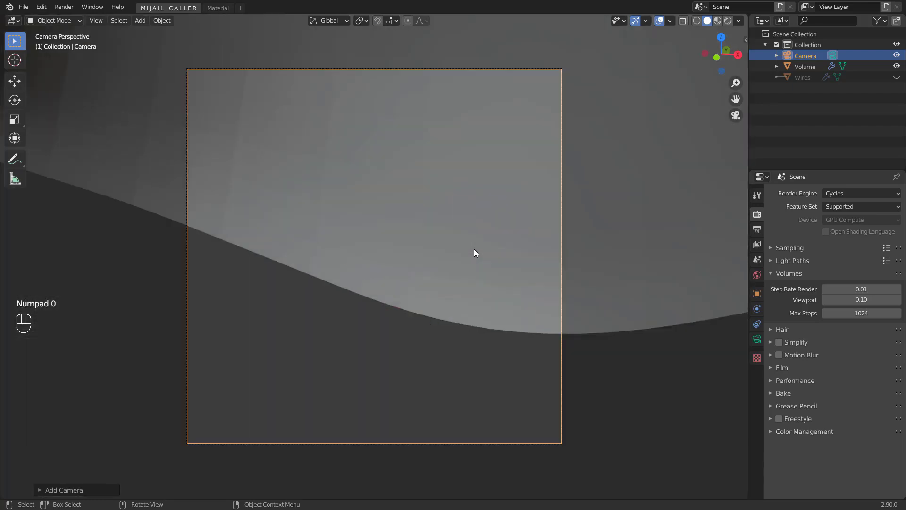
Lock the camera to the view, frame the head in a close three-quarter view, and unlock it again
key(n)
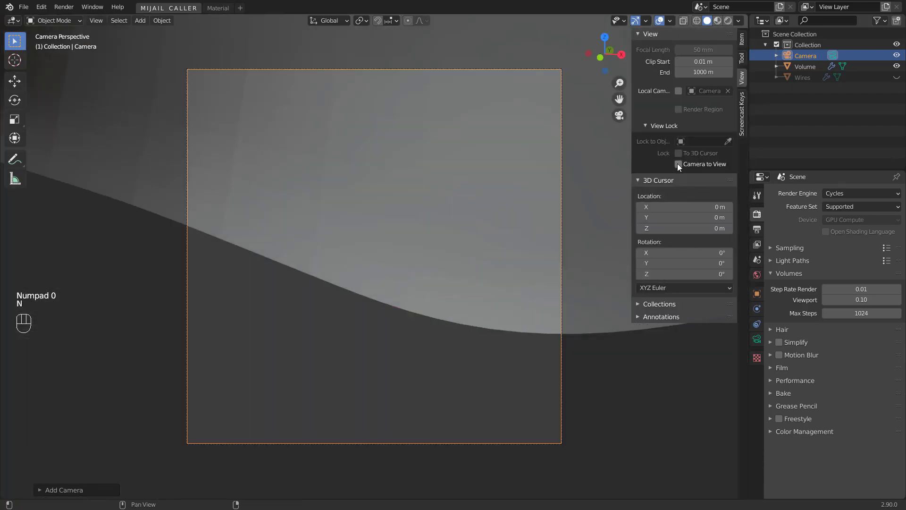
click(679, 164)
scroll(505, 215, down, 10)
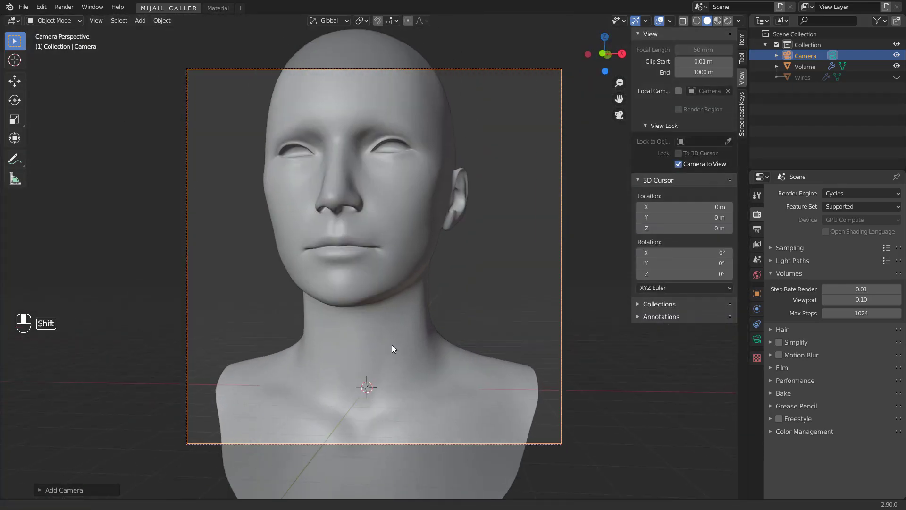
middle_drag(391, 348, 446, 344)
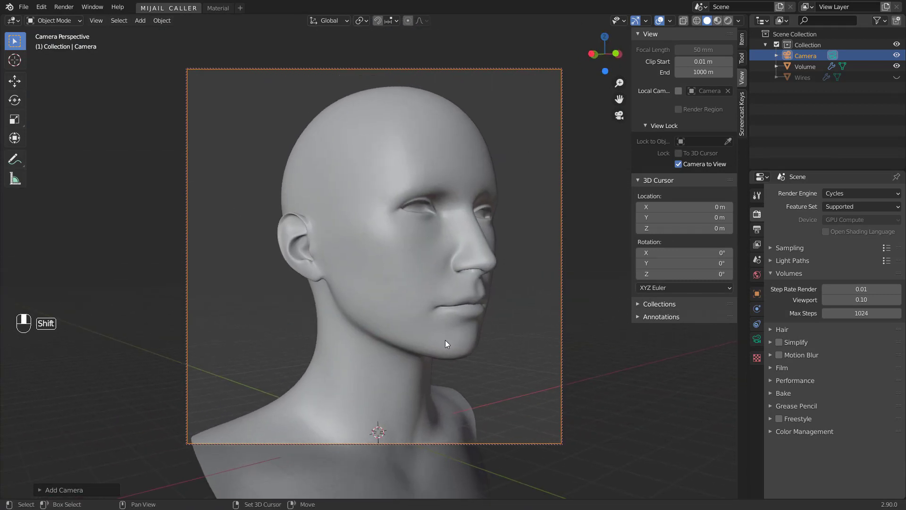
click(678, 163)
key(n)
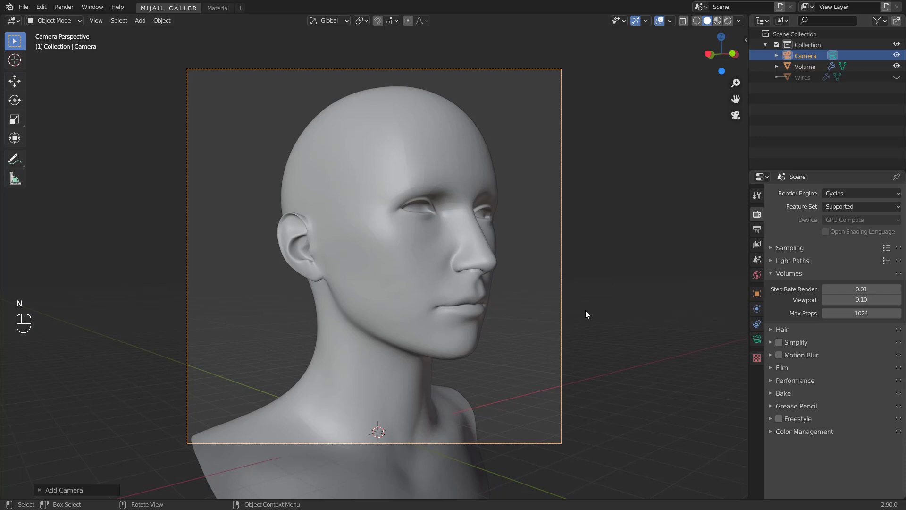
Select the Volume bust and show its material nodes alongside the camera view
middle_drag(585, 314, 494, 317)
key(KP_0)
click(397, 240)
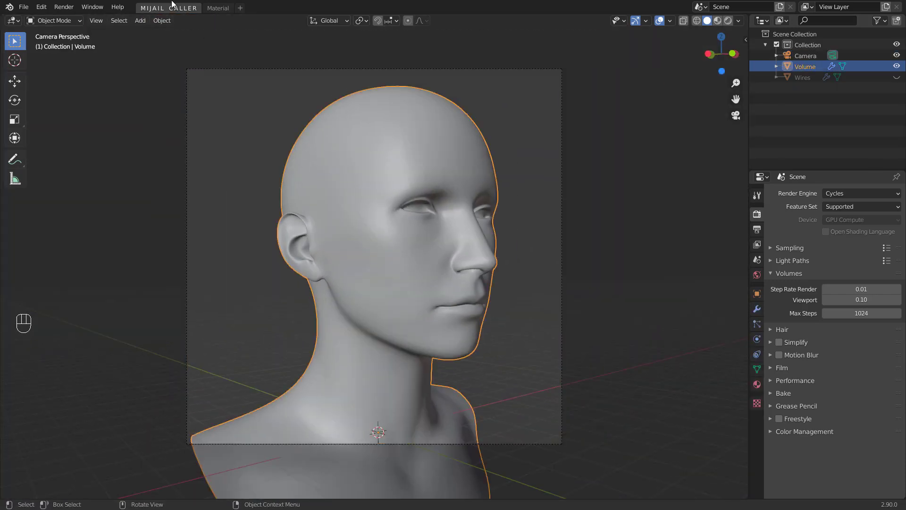
click(218, 9)
key(KP_0)
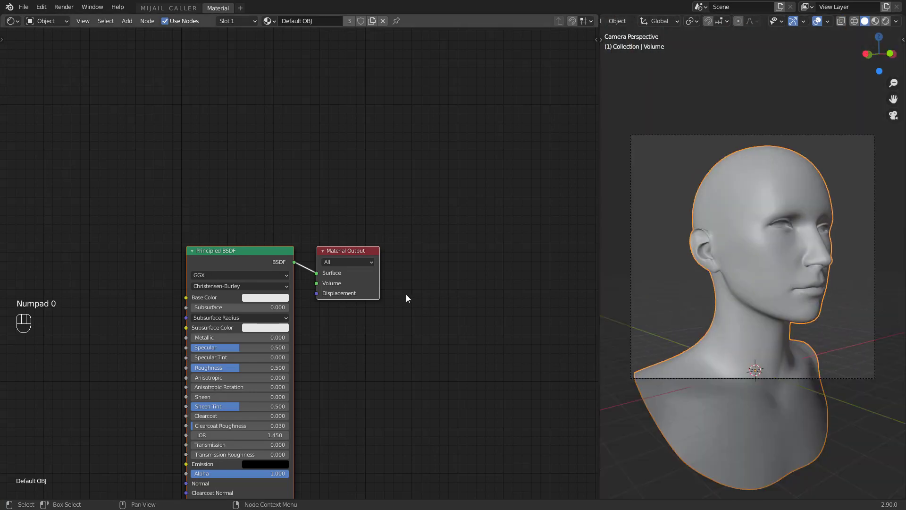
Replace the Principled BSDF with a Principled Volume node connected to the Volume input of the Material Output
middle_drag(413, 290, 491, 175)
click(283, 186)
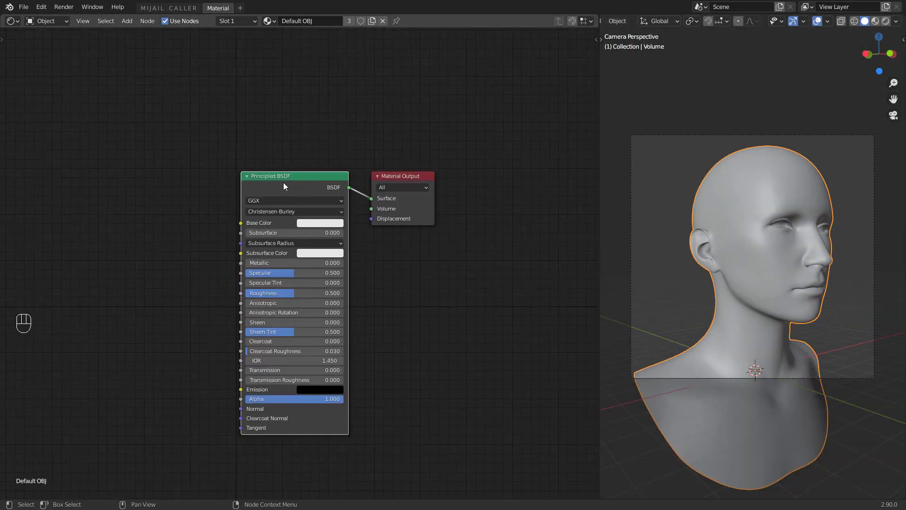
key(Delete)
key(shift+a)
text(vol)
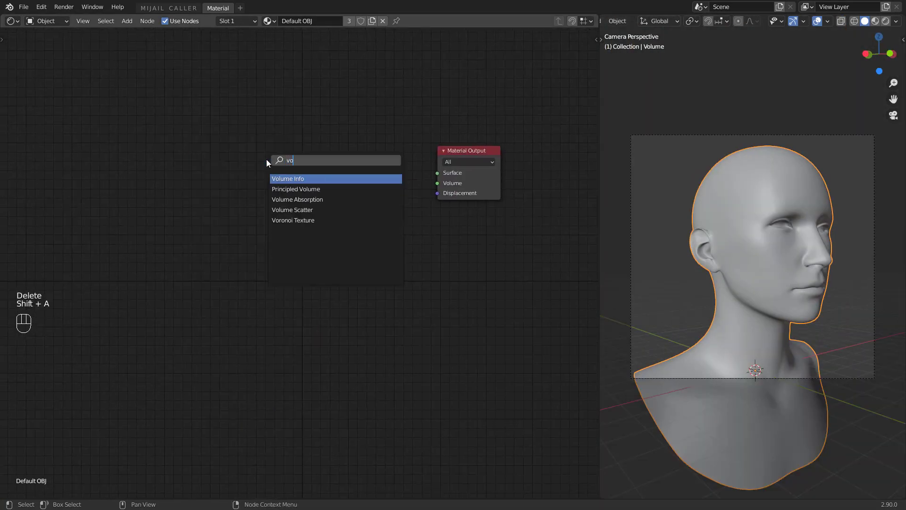
click(307, 189)
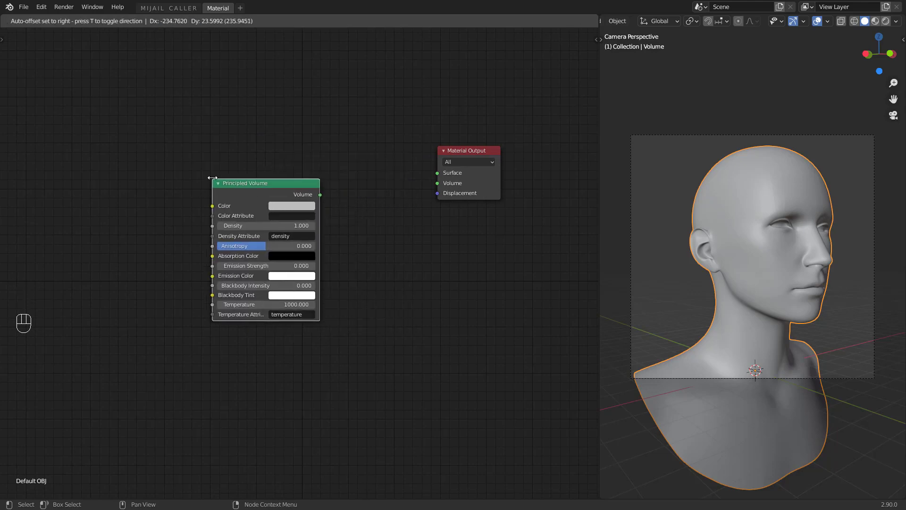
click(319, 193)
drag(318, 194, 438, 183)
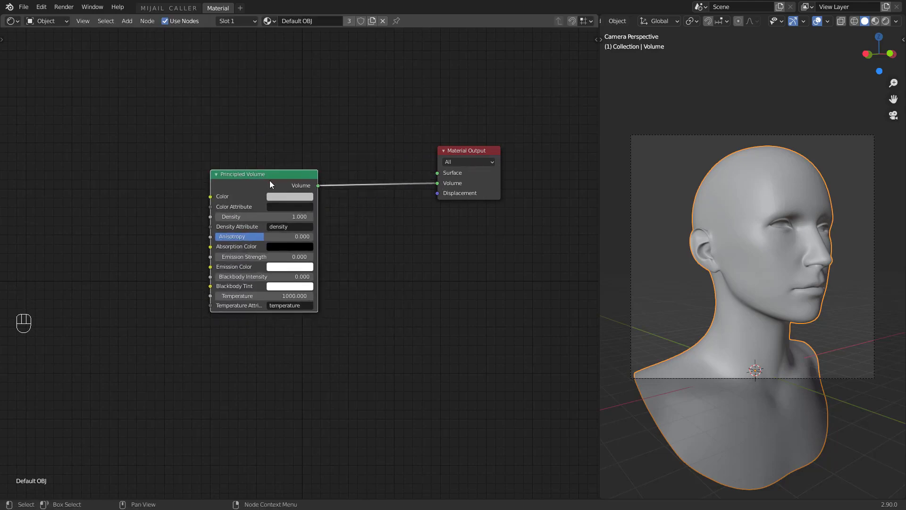
Add a Noise Texture node and connect its Color output to the Density input of the Principled Volume
scroll(270, 180, down, 2)
middle_drag(270, 180, 301, 256)
key(shift+a)
text(noi)
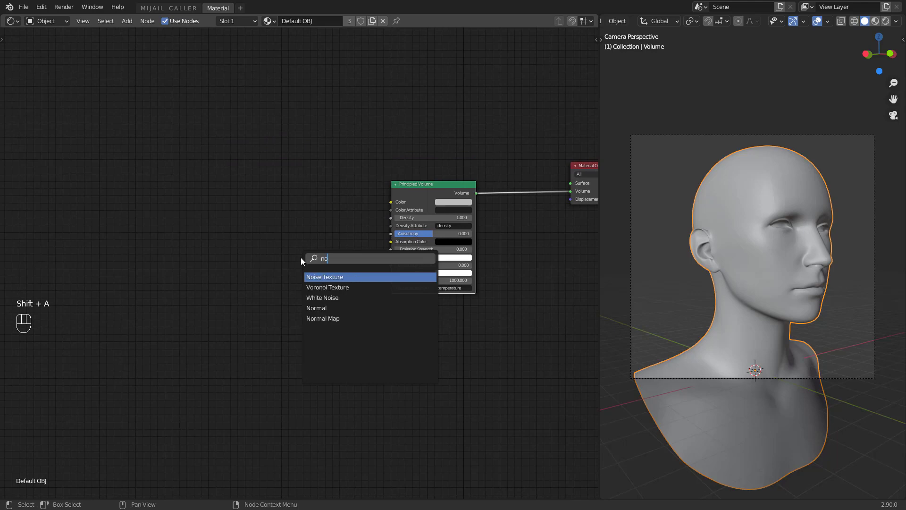
key(Return)
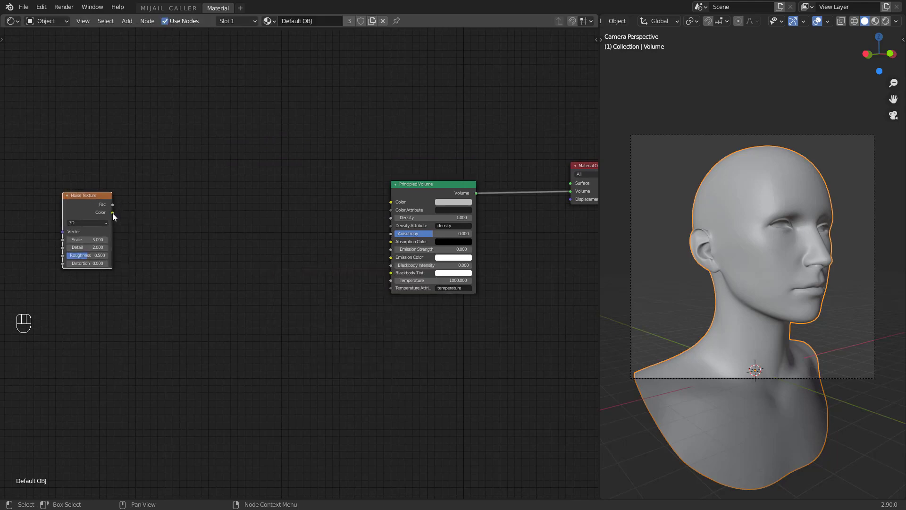
drag(113, 213, 391, 218)
Add Texture Coordinate and Mapping nodes feeding the Vector input of the Noise Texture
middle_drag(85, 226, 184, 231)
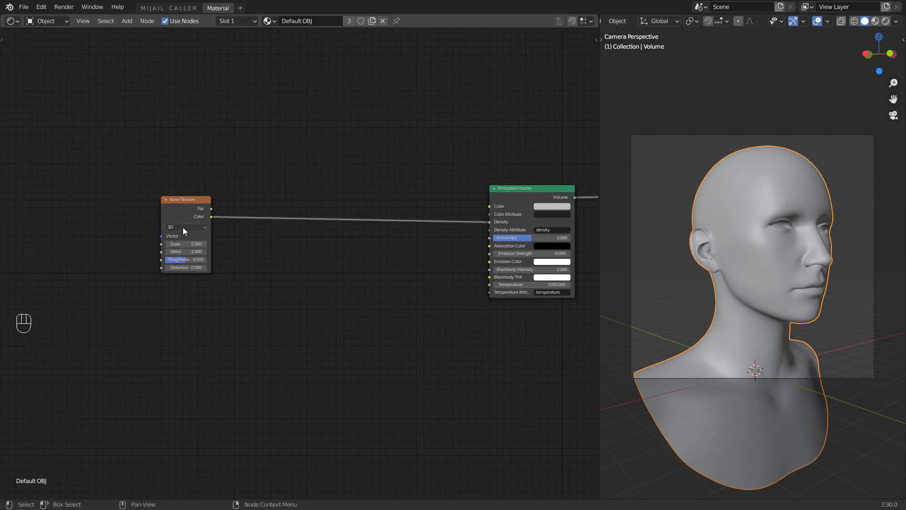
drag(175, 210, 163, 211)
key(ctrl+t)
middle_drag(163, 211, 258, 245)
scroll(283, 265, up, 2)
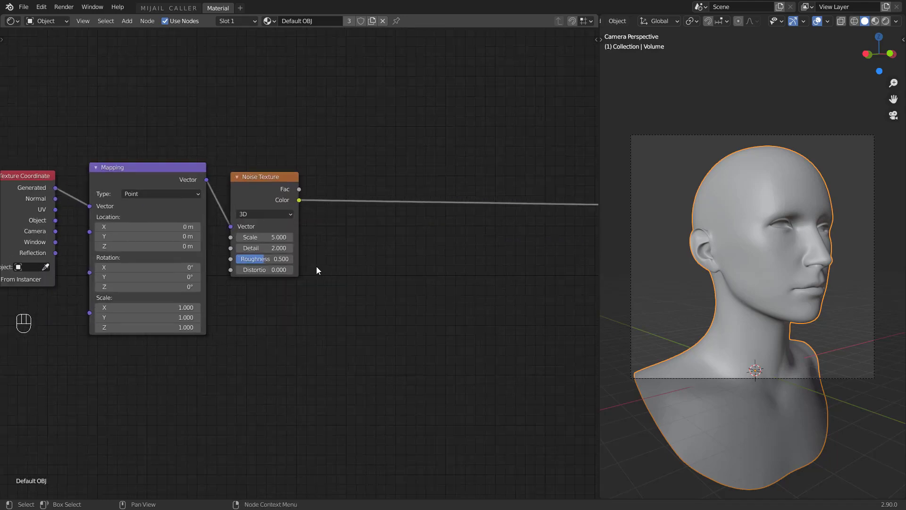
Insert a ColorRamp node on the link between the Noise Texture and the Principled Volume
scroll(330, 292, down, 1)
key(shift+a)
text(colo)
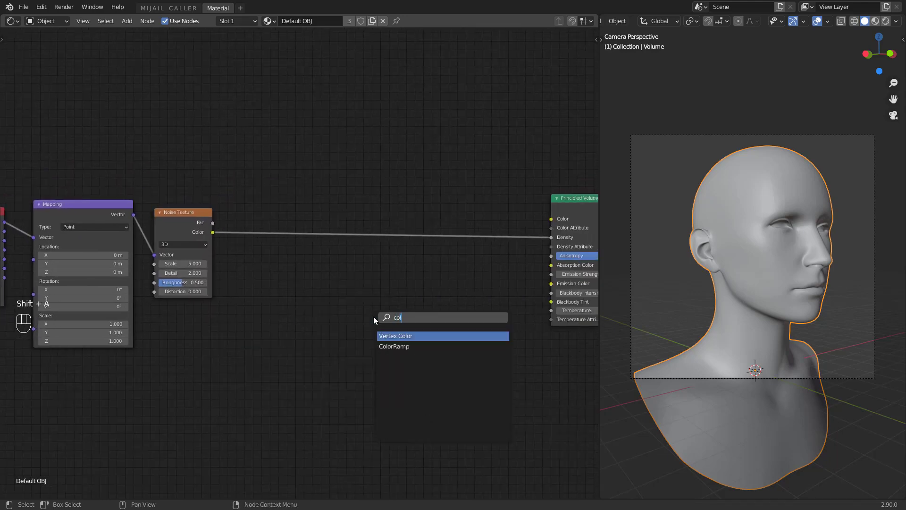
click(394, 346)
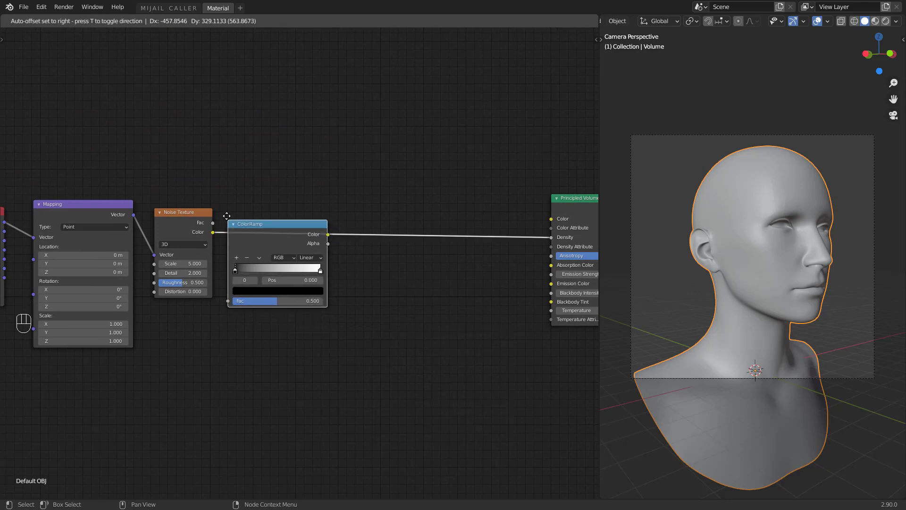
click(274, 222)
Insert a Bright/Contrast node on the link between the ColorRamp and the Principled Volume
middle_drag(562, 229, 417, 241)
key(shift+a)
text(br)
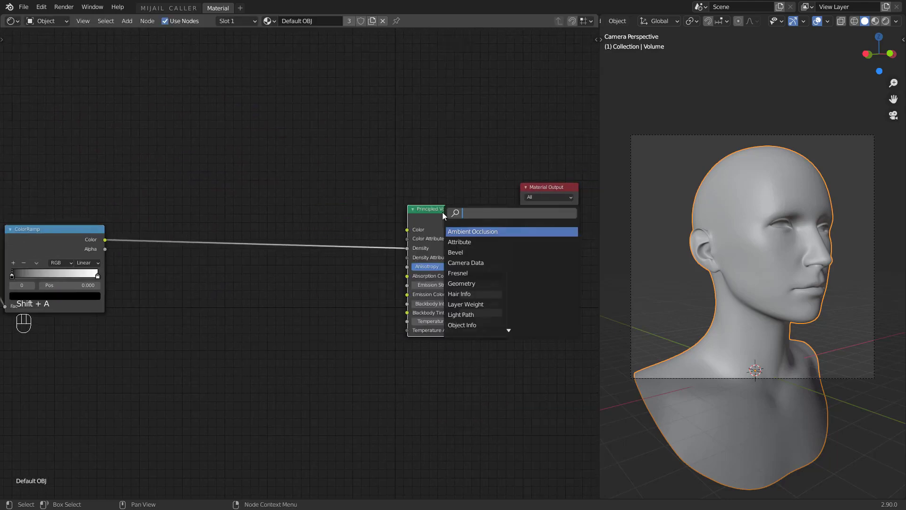
click(468, 241)
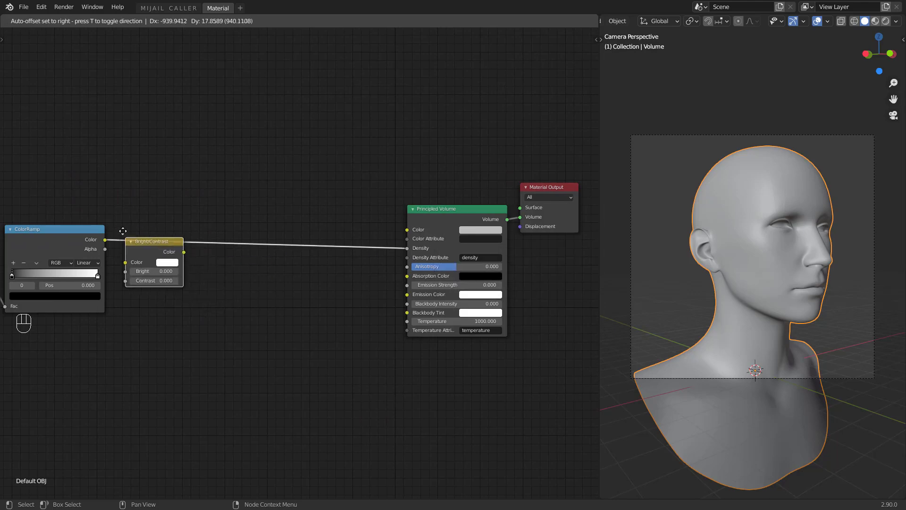
click(228, 242)
Insert a Math node set to Multiply between the Bright/Contrast node and the Principled Volume's Density
key(shift+a)
text(math)
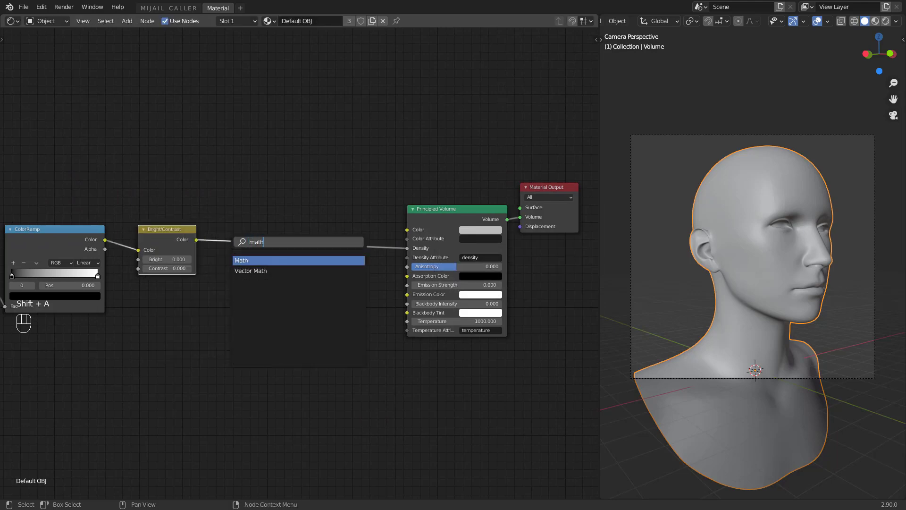
key(Return)
click(257, 230)
click(289, 259)
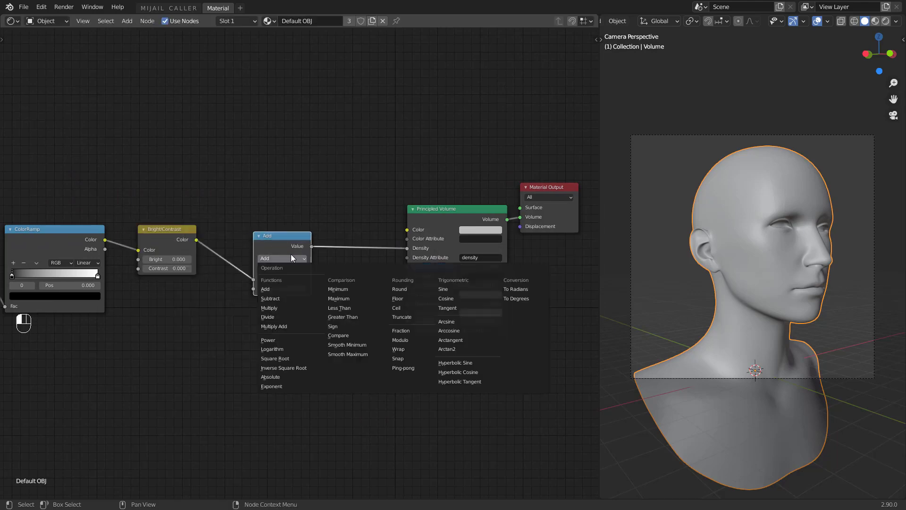
click(291, 308)
Set the Bright/Contrast node's contrast to 100 and the Multiply node's value to 500
ctrl+middle_drag(290, 307, 406, 297)
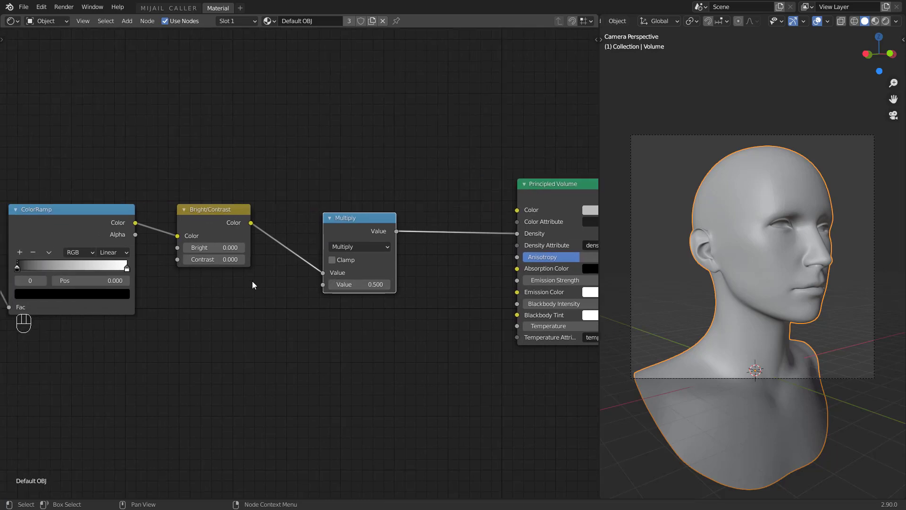
drag(217, 259, 250, 259)
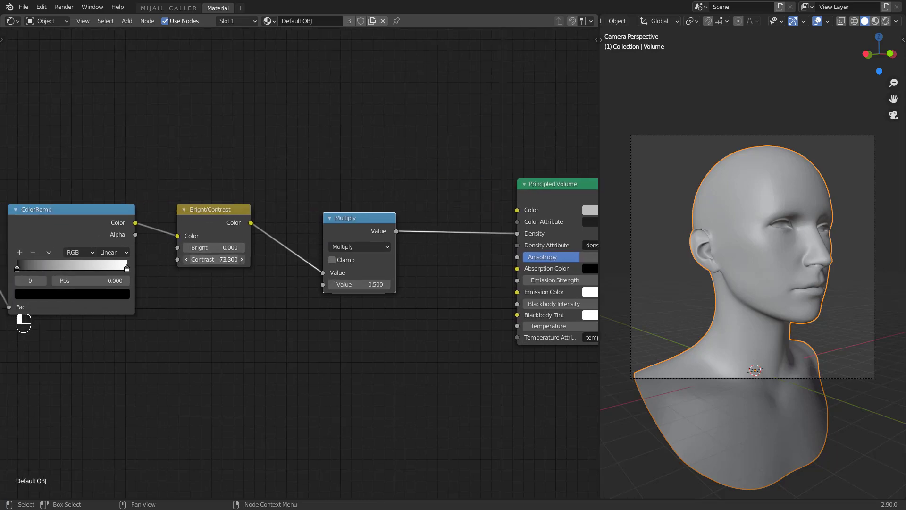
drag(367, 285, 411, 285)
click(359, 284)
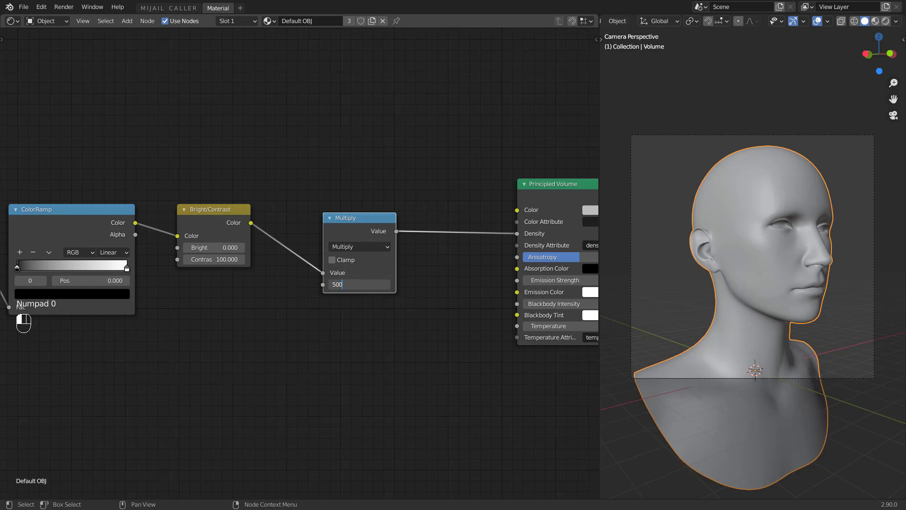
Switch the camera view to Rendered shading and deselect the bust
key(z)
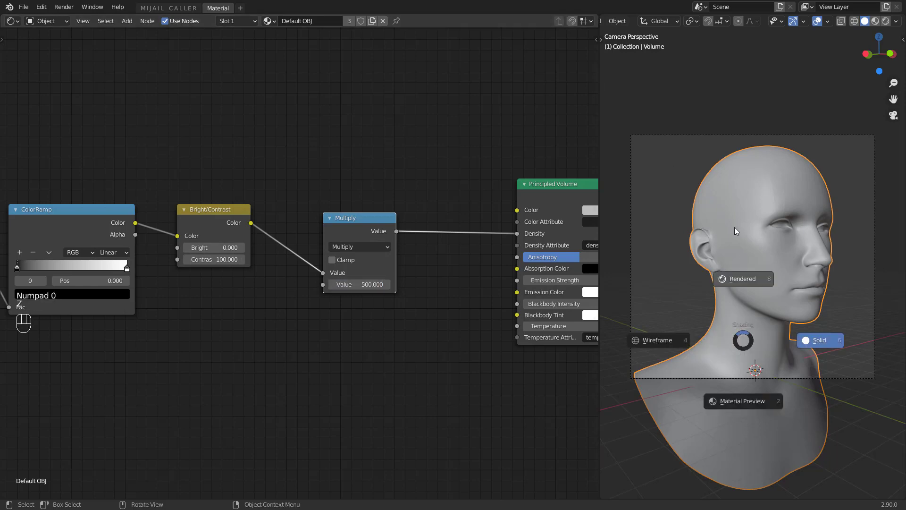
click(734, 227)
key(alt+a)
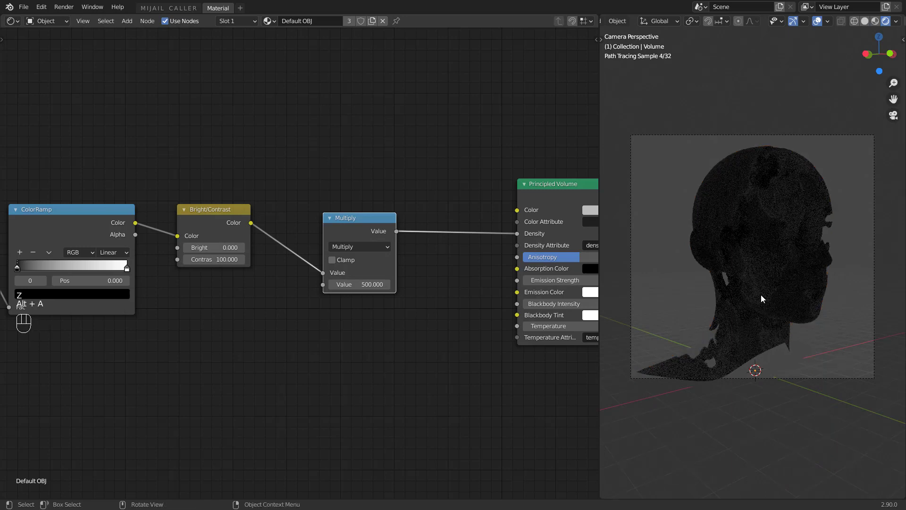
middle_drag(112, 323, 300, 296)
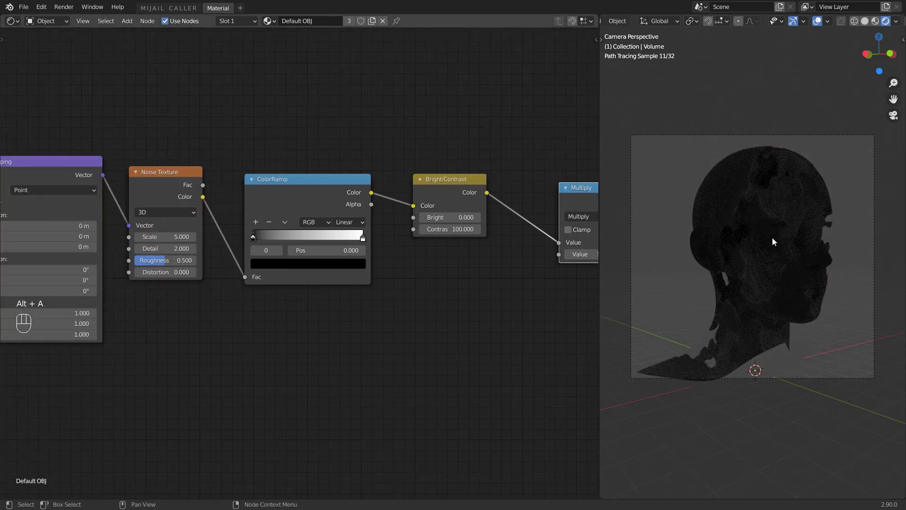
Show the world nodes and feed the Background color from a mapped environment texture loaded with the kloetzle_blei_4k HDR
click(47, 20)
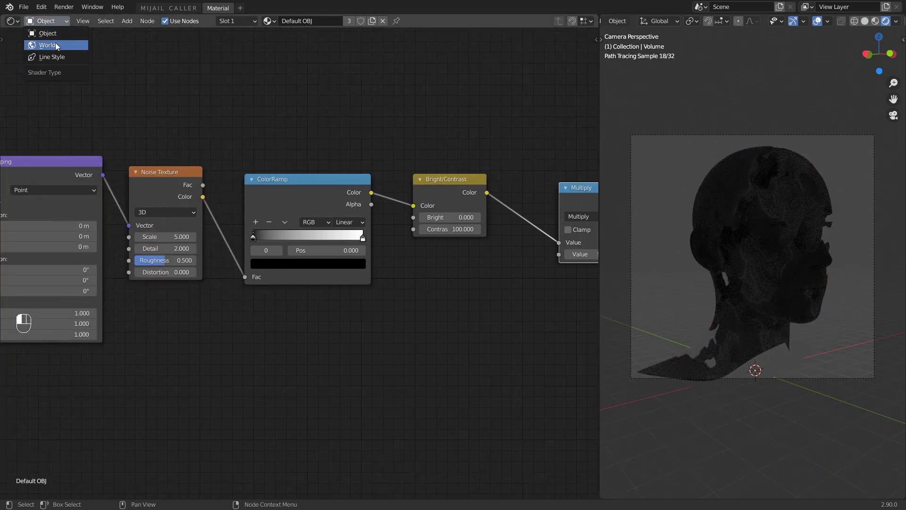
click(56, 45)
middle_drag(101, 85, 107, 280)
scroll(107, 279, down, 3)
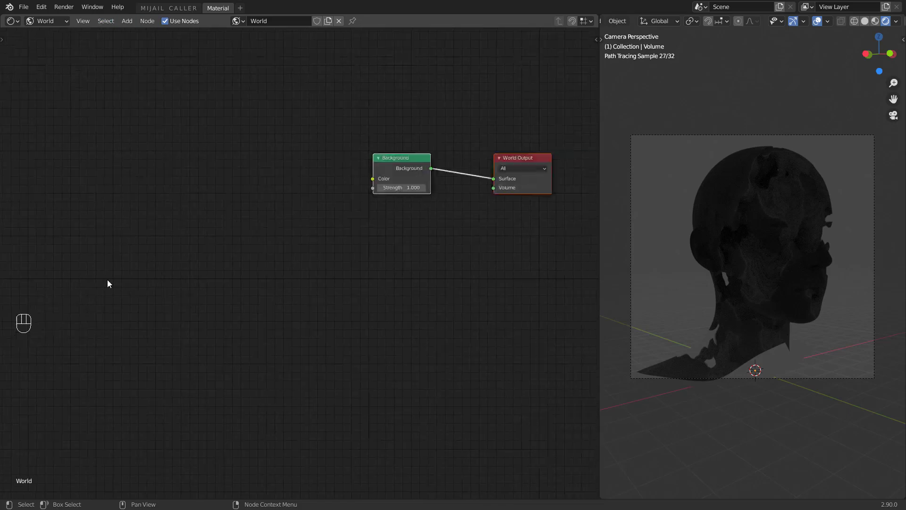
middle_drag(488, 96, 386, 172)
scroll(302, 265, down, 3)
drag(295, 245, 240, 254)
middle_drag(241, 254, 315, 242)
drag(315, 242, 293, 242)
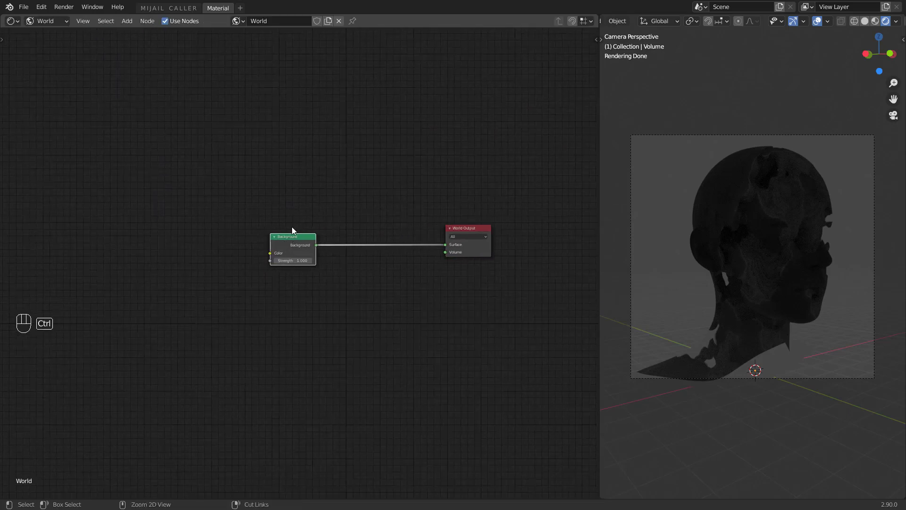
key(ctrl+t)
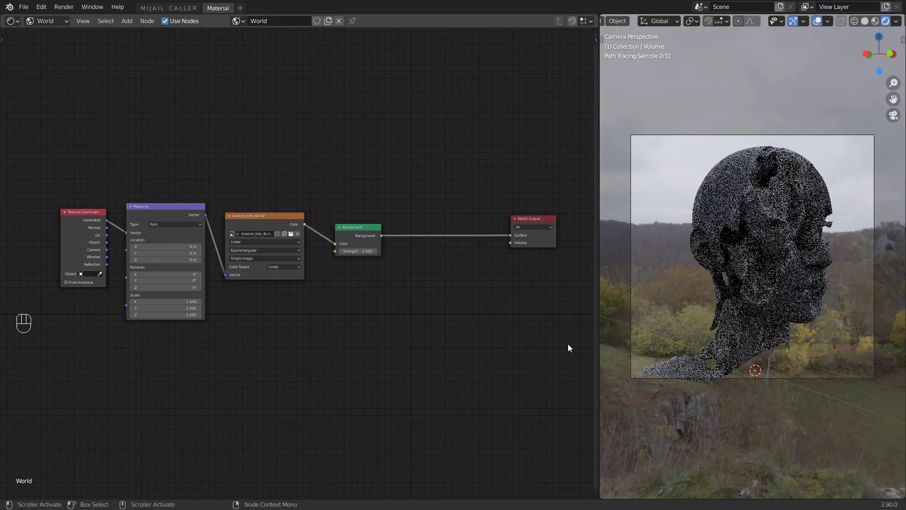
Duplicate the world's Background node and combine both Background nodes through a Mix Shader
scroll(453, 255, up, 3)
middle_drag(453, 236, 271, 262)
scroll(204, 225, up, 3)
middle_drag(204, 225, 246, 197)
scroll(247, 197, down, 1)
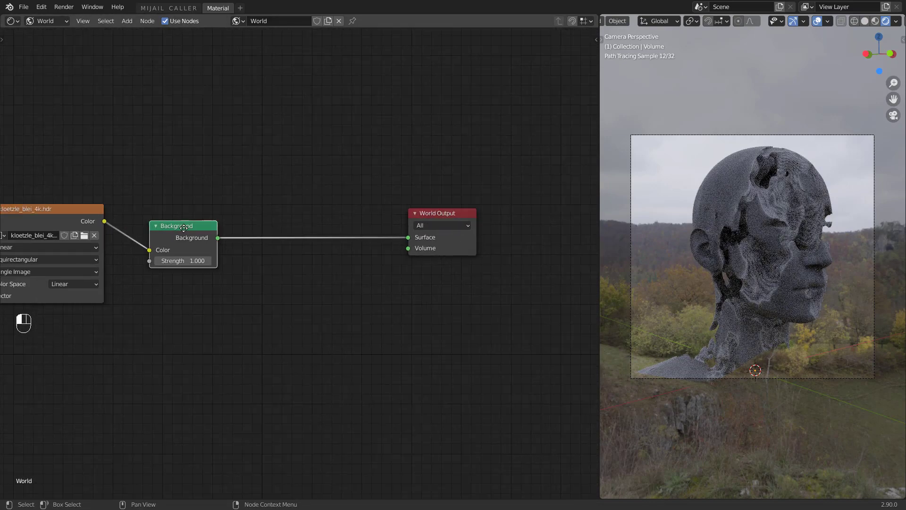
drag(186, 226, 207, 211)
key(shift+d)
click(210, 273)
ctrl+shift+right_drag(215, 276, 228, 231)
Add a Light Path node and connect its Is Camera Ray output to the Mix Shader's Fac
key(shift+a)
click(316, 158)
text(ligh)
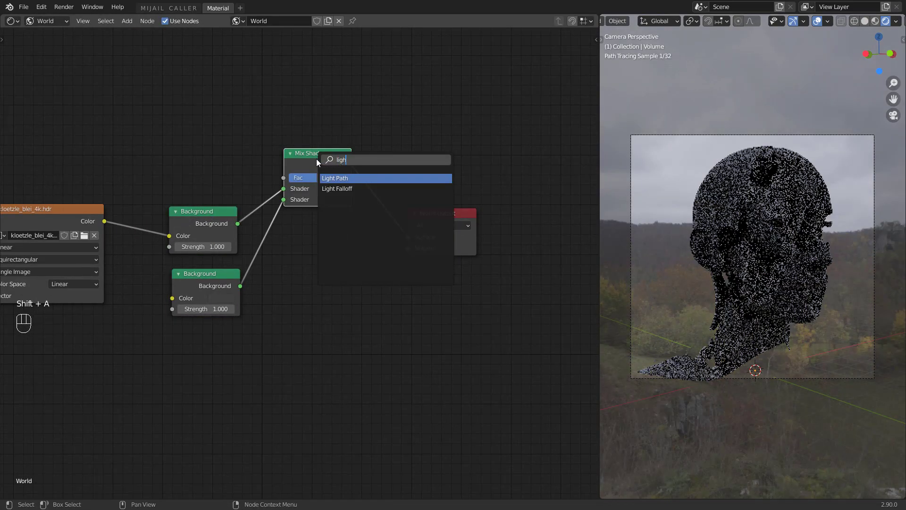
key(Return)
click(100, 49)
drag(168, 65, 289, 179)
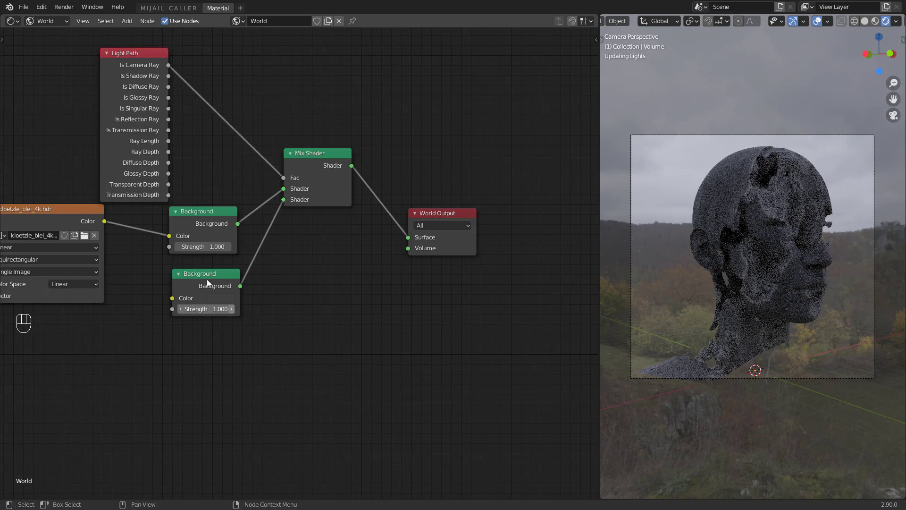
Set the HDR Background's strength to 5 and the second Background's color to black
click(203, 246)
text(5)
key(Return)
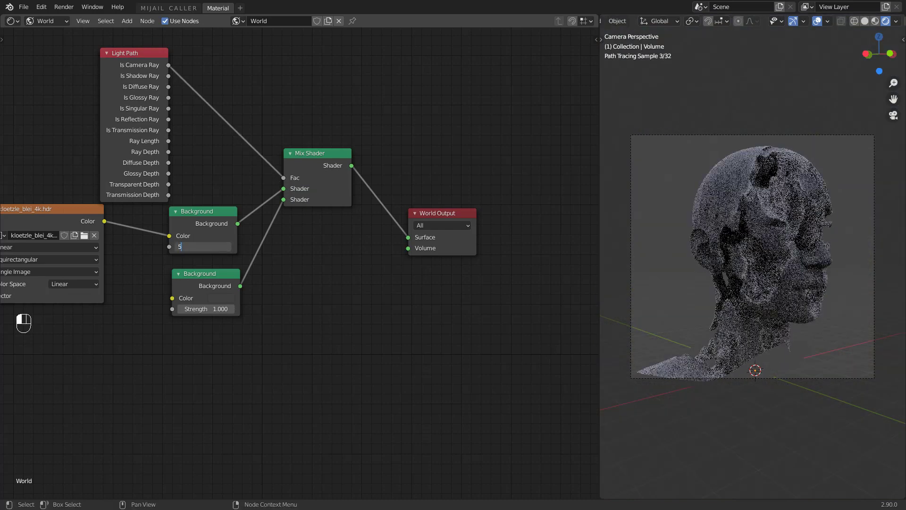
click(204, 310)
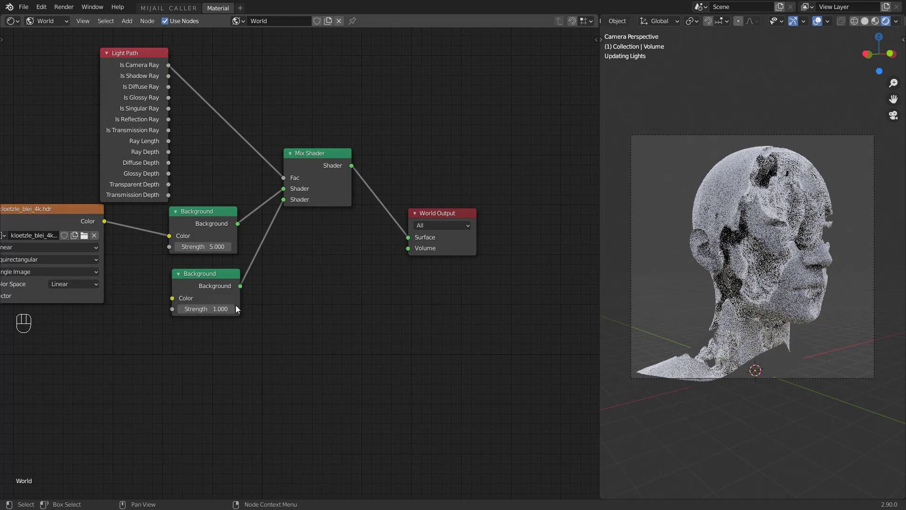
click(221, 298)
drag(292, 210, 350, 262)
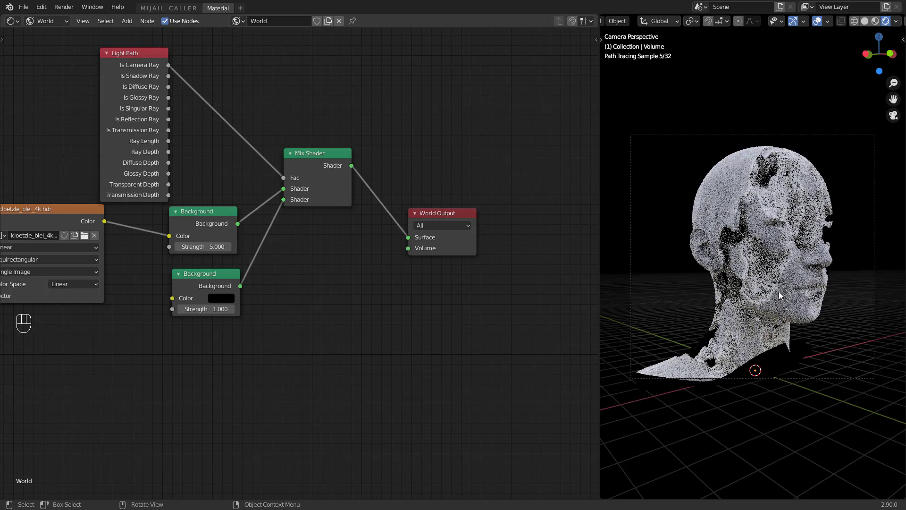
Select the bust, return to its object material nodes, deselect it and enlarge the head in the rendered view
click(779, 291)
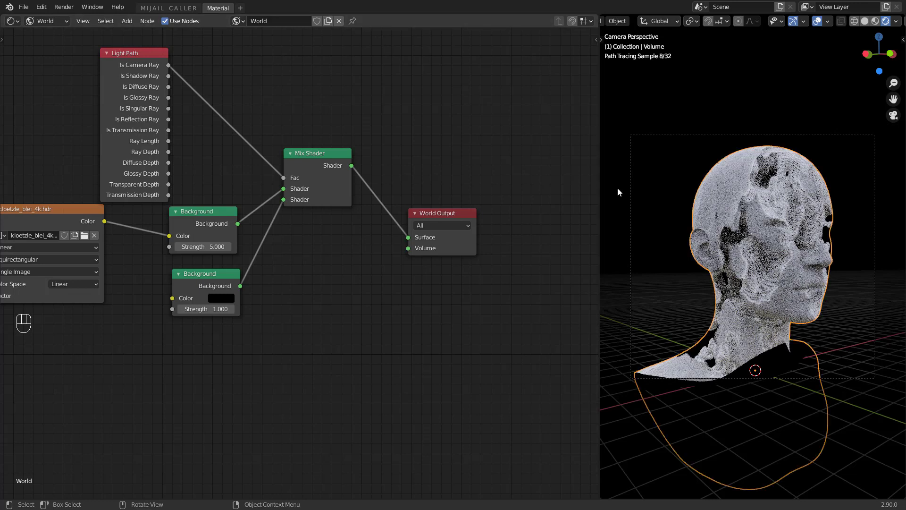
click(43, 21)
click(45, 34)
scroll(366, 283, down, 2)
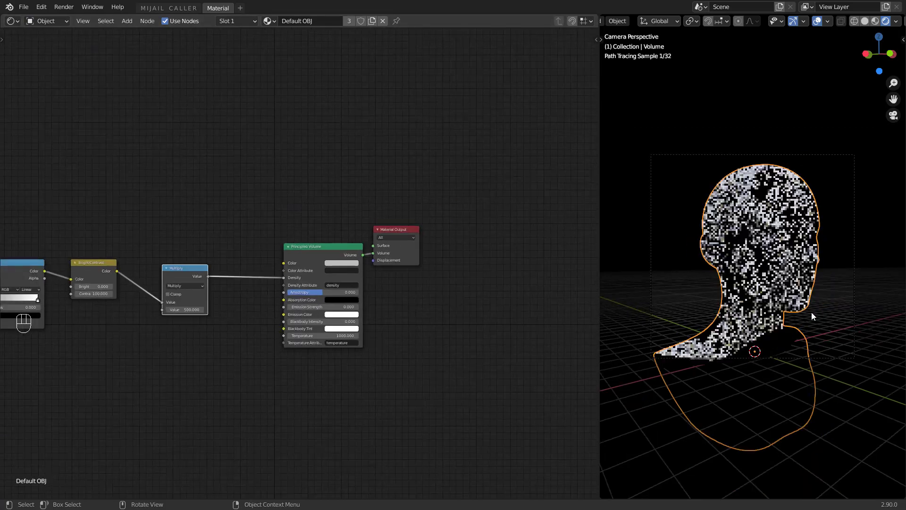
key(alt+a)
scroll(811, 313, up, 5)
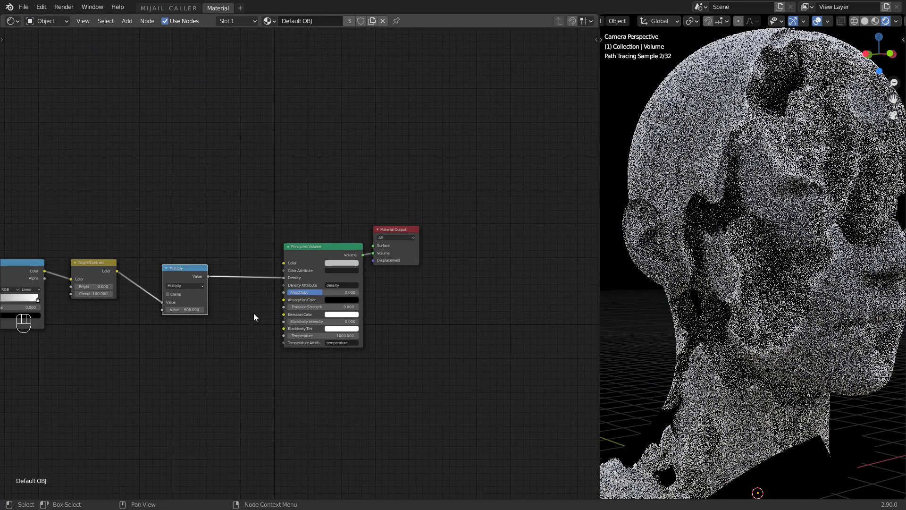
Set the Noise Texture's detail to 16 and its distortion to 1.5
middle_drag(142, 349, 341, 341)
scroll(283, 344, up, 1)
scroll(325, 311, up, 4)
drag(326, 293, 382, 293)
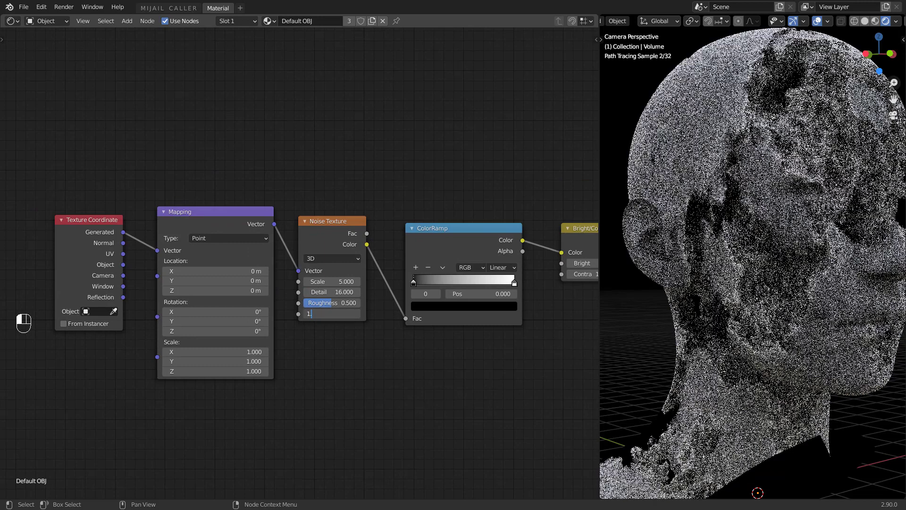
key(Return)
Connect the Object texture coordinates to the Mapping node and raise the Noise Texture's scale to 18.6
middle_drag(370, 331, 306, 319)
drag(59, 252, 95, 238)
middle_drag(279, 348, 241, 347)
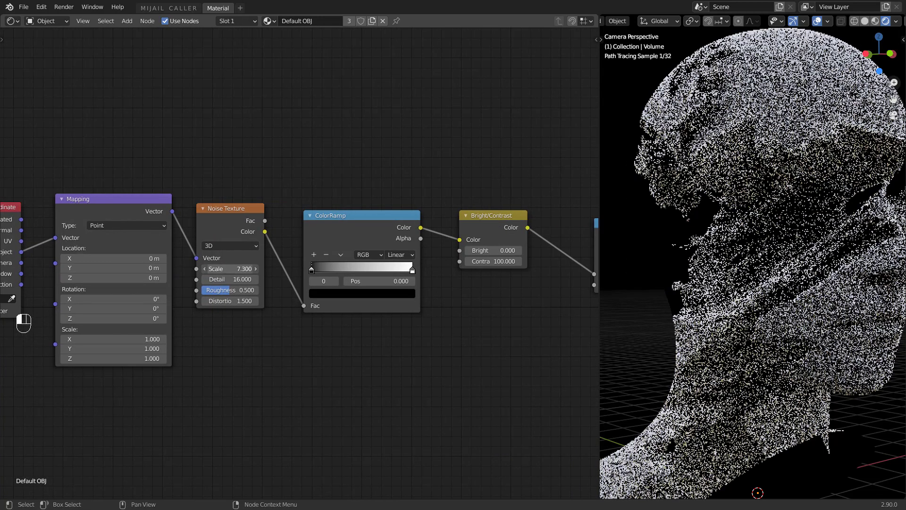
drag(241, 269, 294, 269)
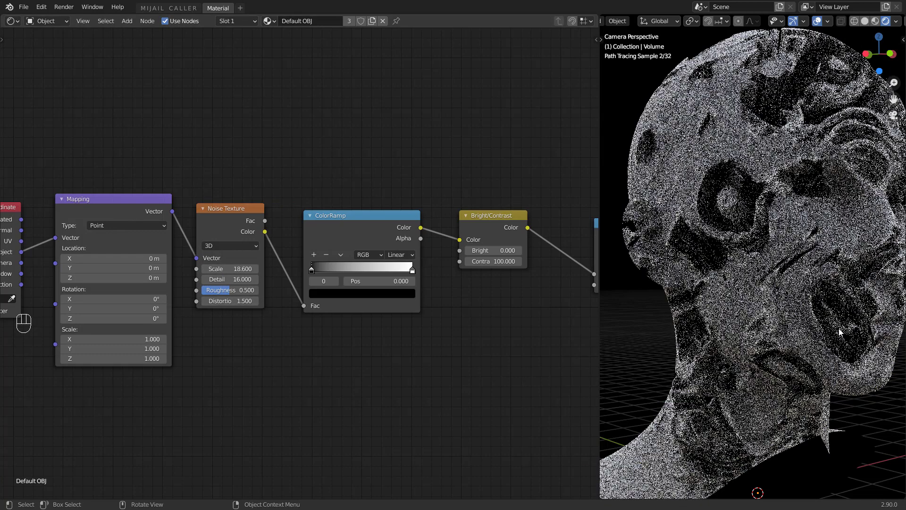
Set the Mapping node's X scale to 1.5 and the Noise Texture's scale to 19.3
scroll(292, 348, up, 2)
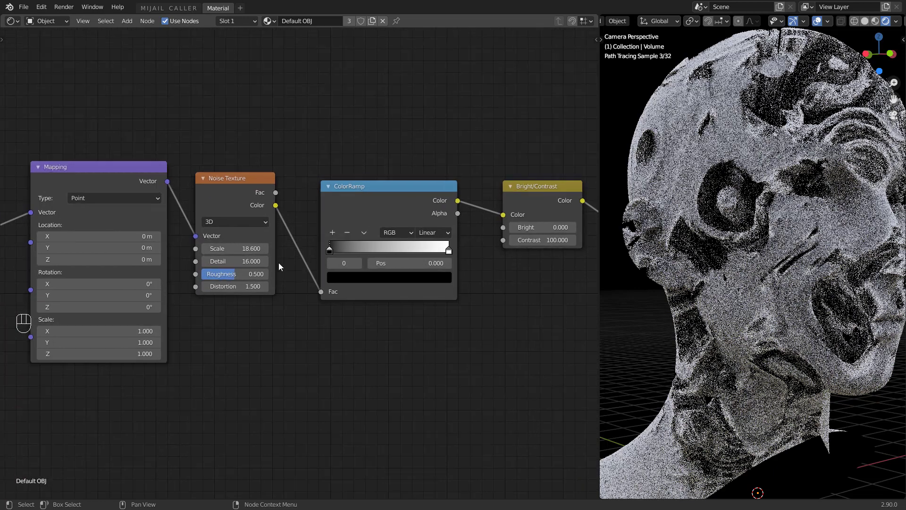
click(98, 331)
text(1.5)
key(Return)
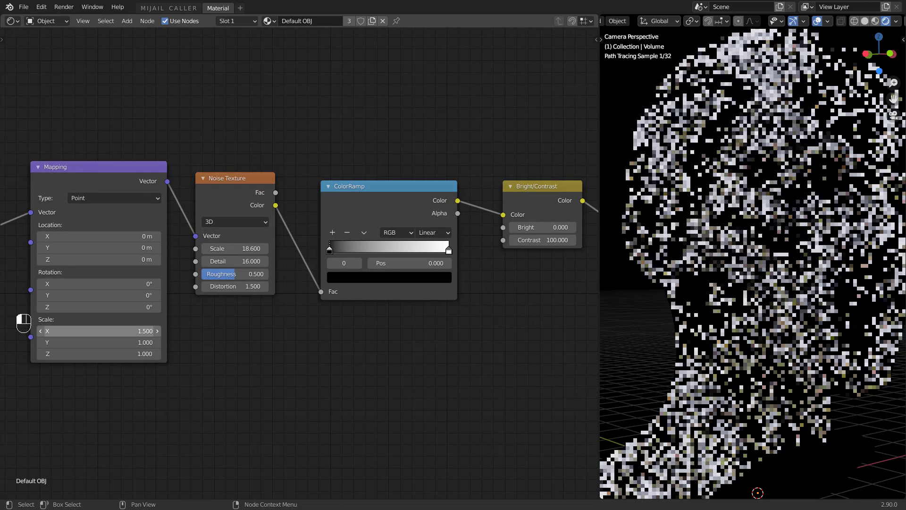
click(242, 247)
middle_drag(447, 250, 318, 251)
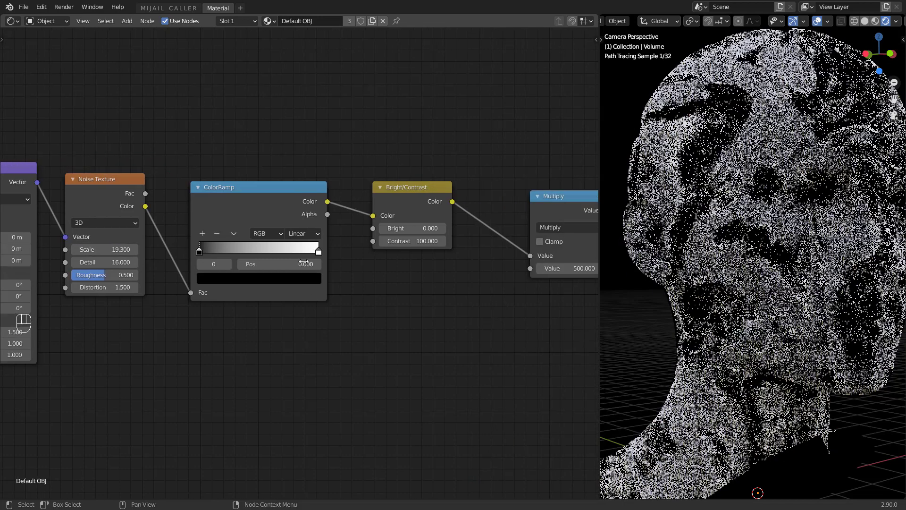
Move the ColorRamp's white stop slightly inward and its black stop to position 0.040
drag(318, 250, 314, 250)
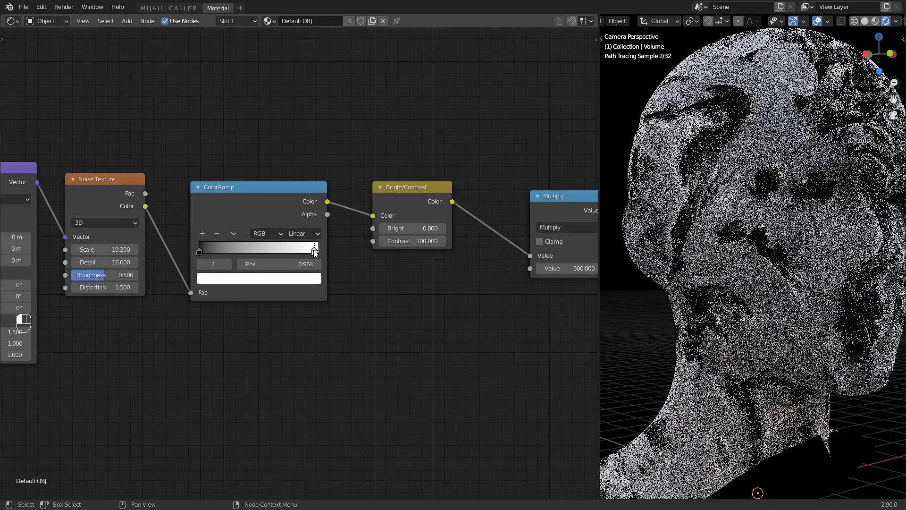
click(202, 251)
drag(202, 250, 206, 250)
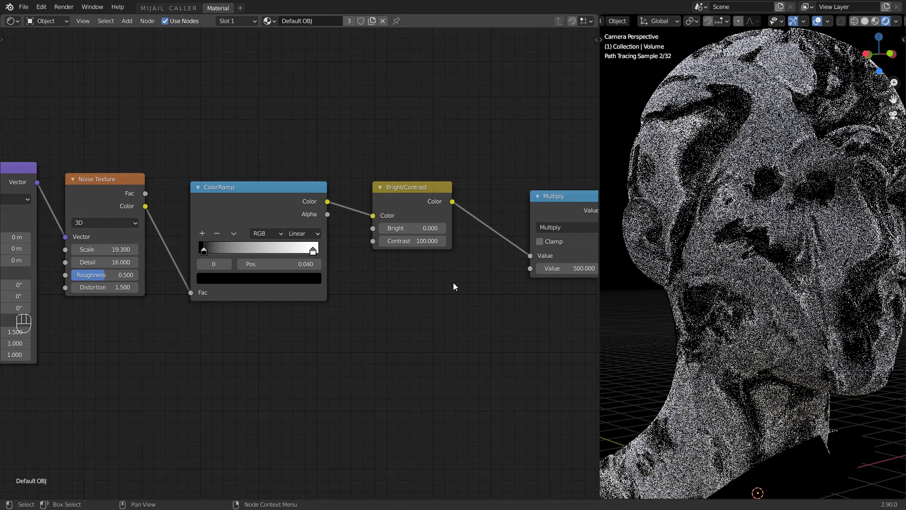
Set the Multiply node's value to 2000, after first trying 1000
middle_drag(482, 304, 287, 332)
click(403, 305)
text(100)
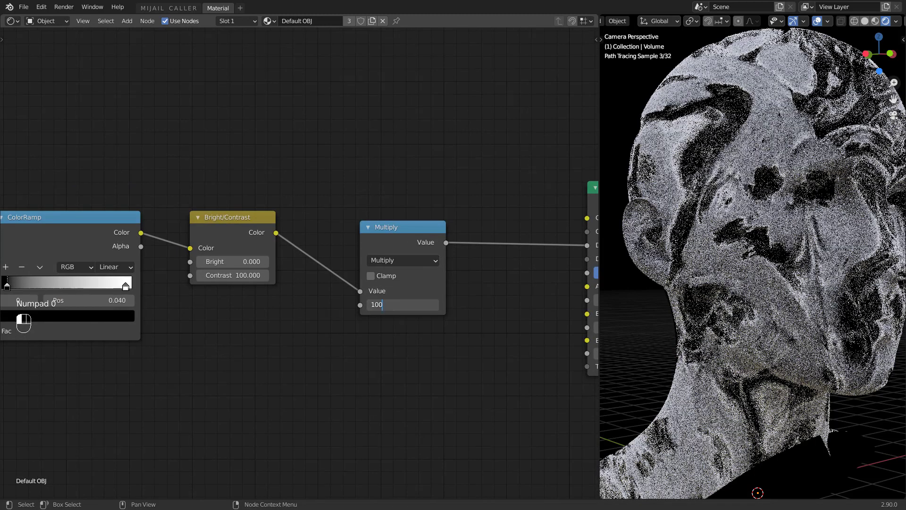
text(0)
key(Return)
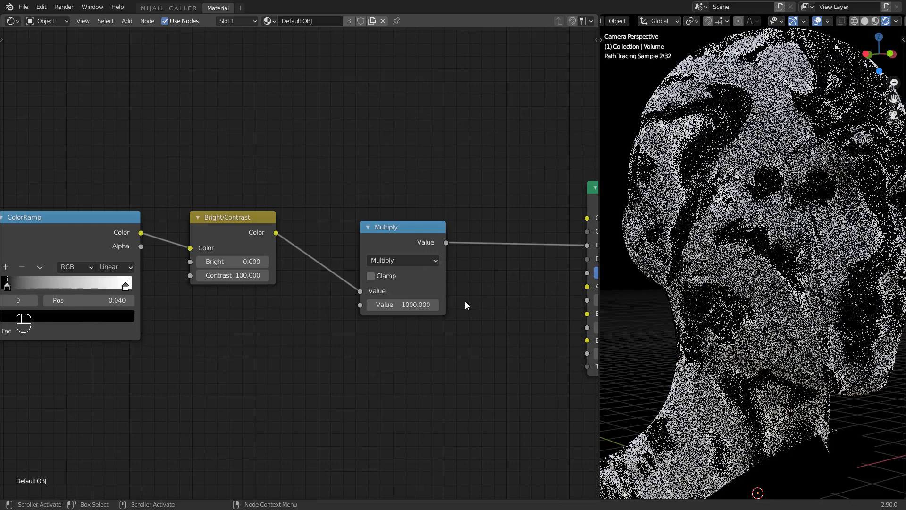
key(ctrl+a)
text(2000)
key(Return)
scroll(465, 321, down, 1)
middle_drag(466, 322, 360, 378)
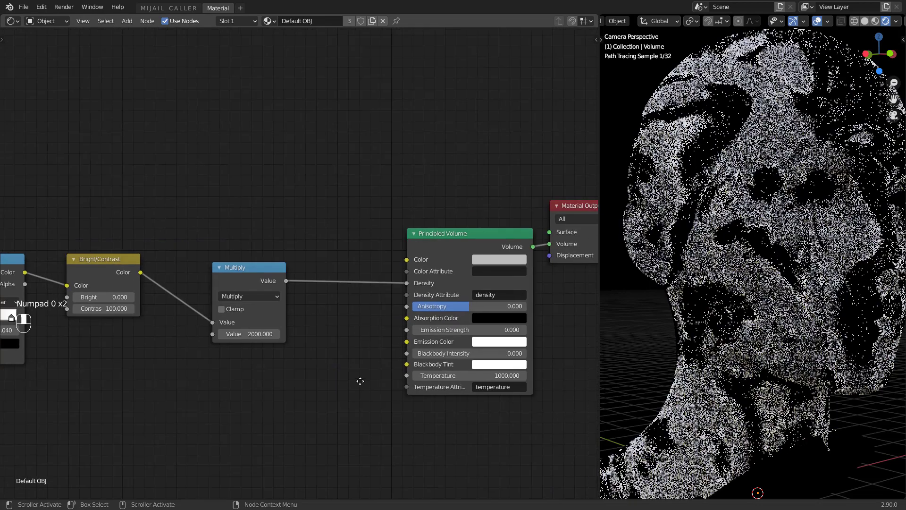
middle_drag(244, 269, 296, 247)
scroll(297, 247, down, 1)
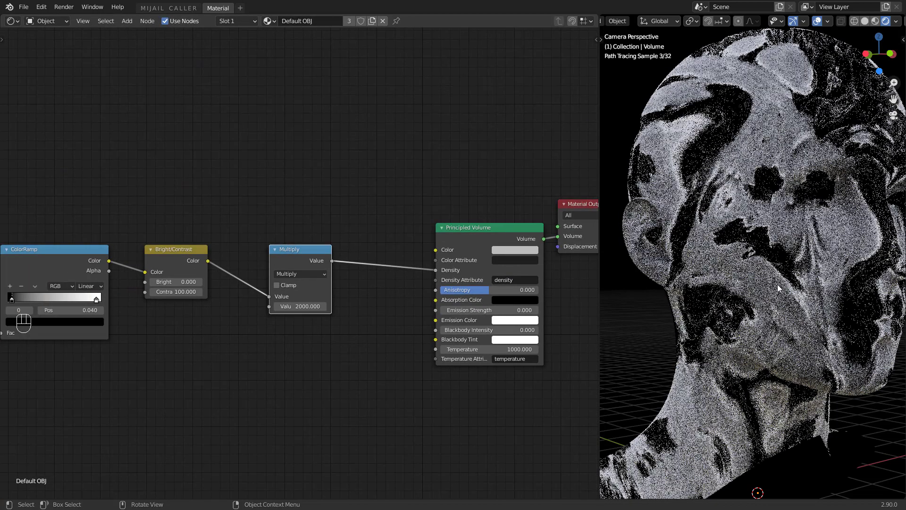
Examine the whole rendered bust in a maximized viewport and return to the split node layout with nothing selected
click(776, 282)
key(alt+a)
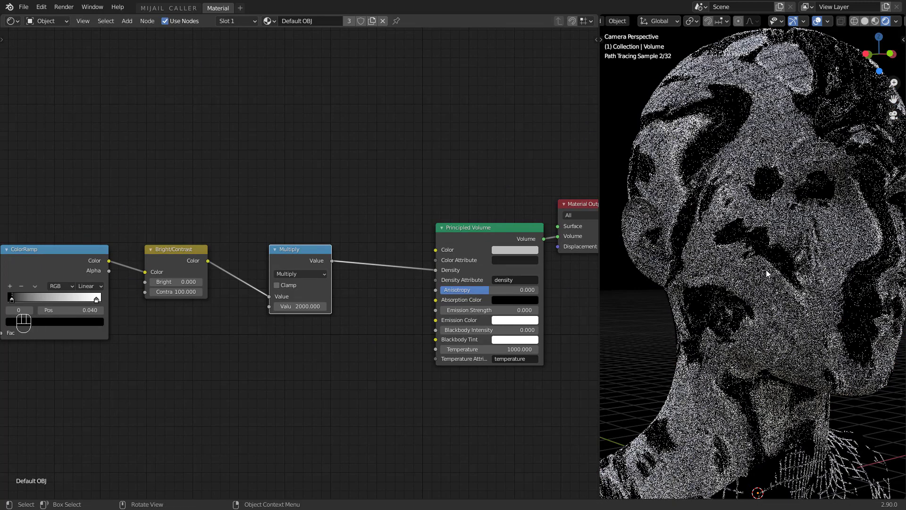
key(ctrl+space)
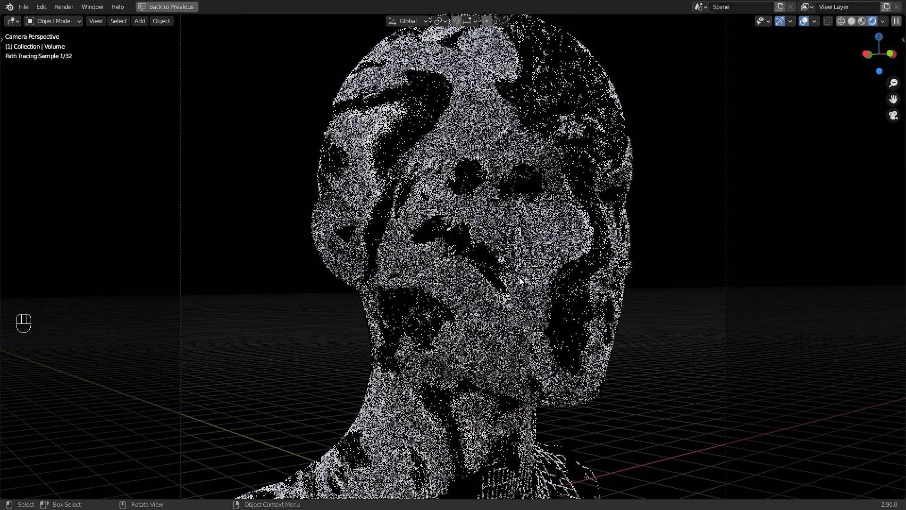
scroll(518, 280, down, 1)
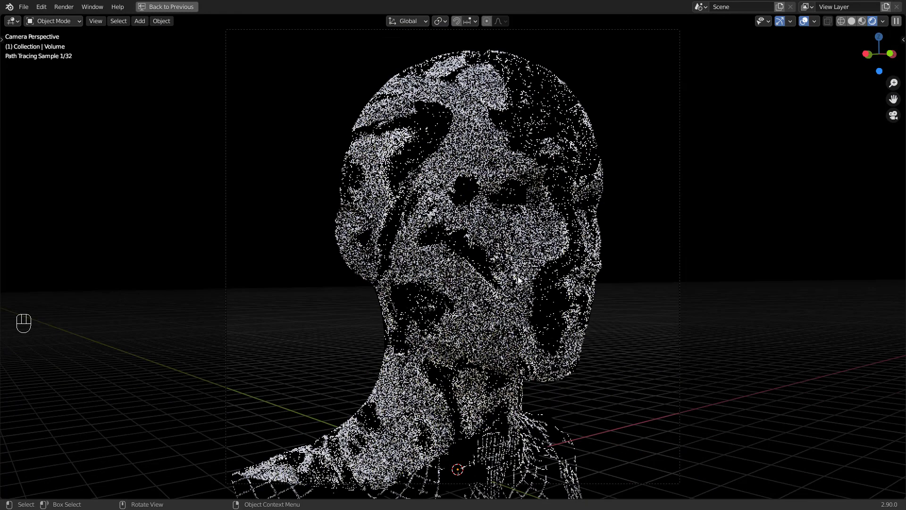
key(shift+space)
click(519, 278)
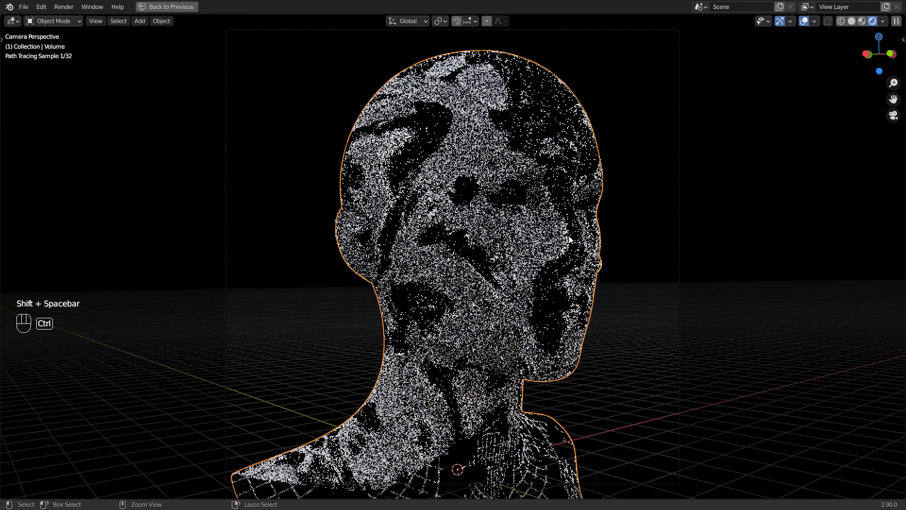
key(ctrl+space)
key(alt+a)
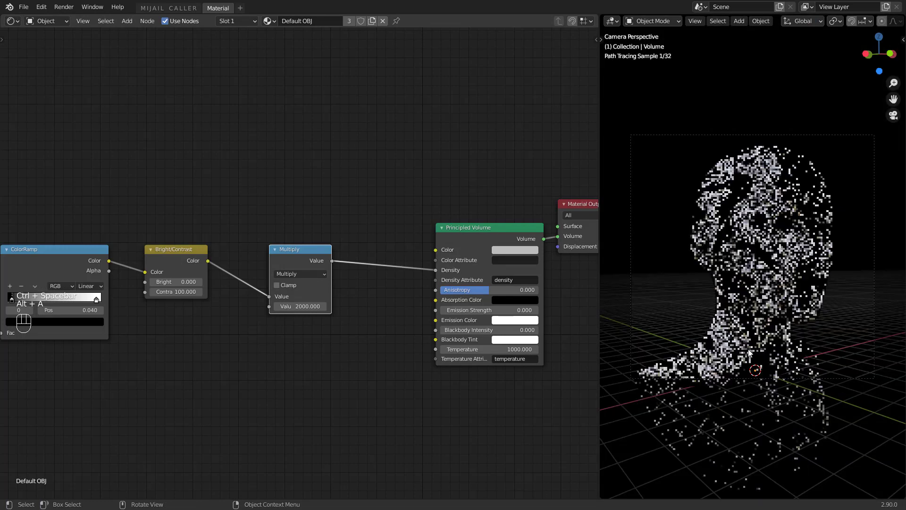
Select the Wires object, unlink its shared Default OBJ material and give it a new material
click(739, 452)
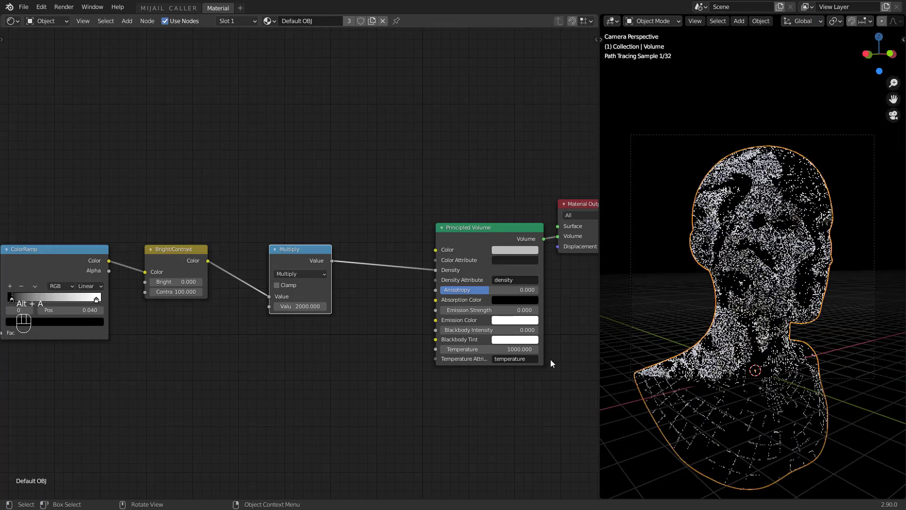
click(740, 448)
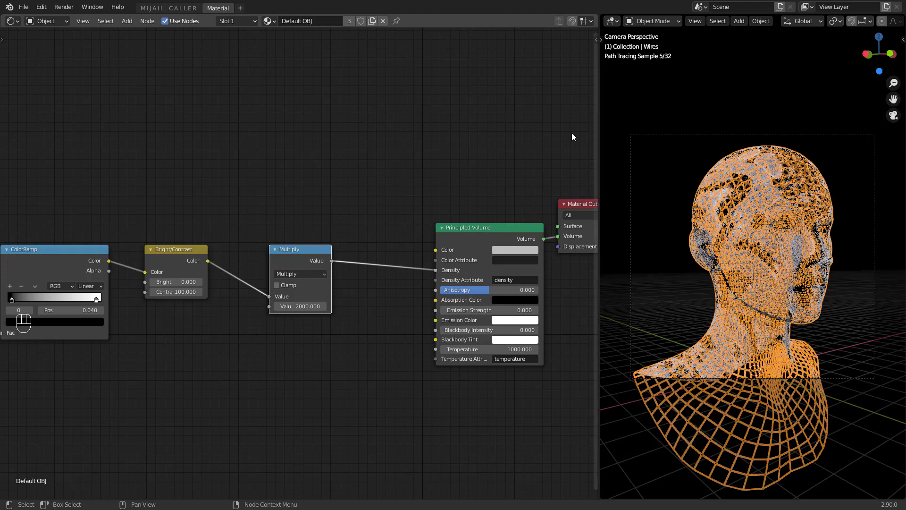
scroll(773, 286, up, 3)
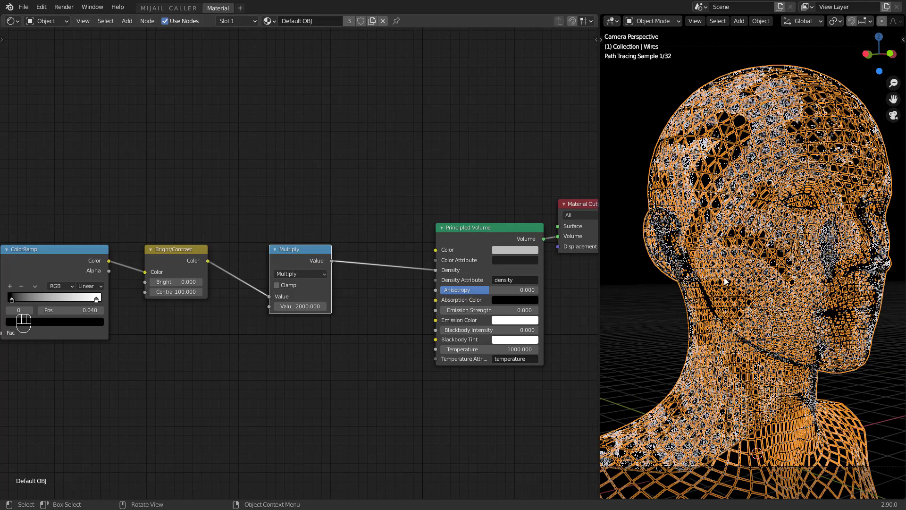
click(382, 21)
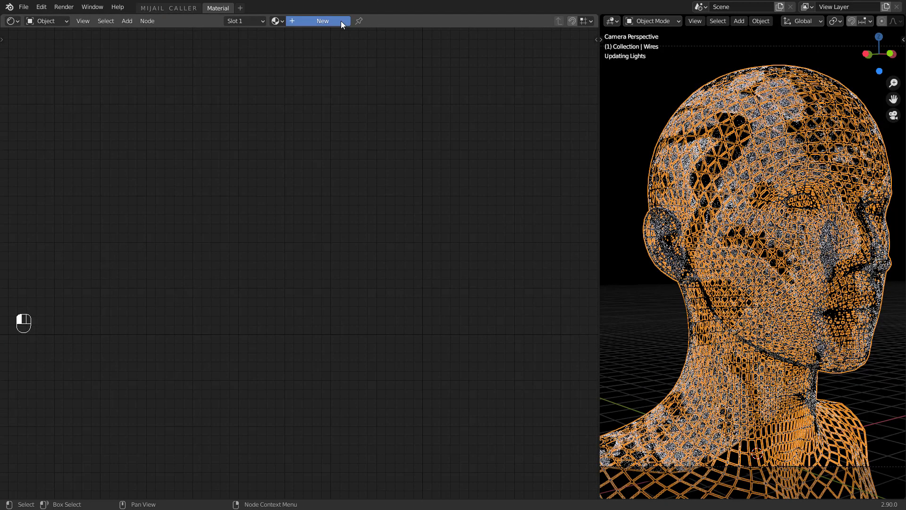
click(341, 21)
middle_drag(328, 220, 392, 149)
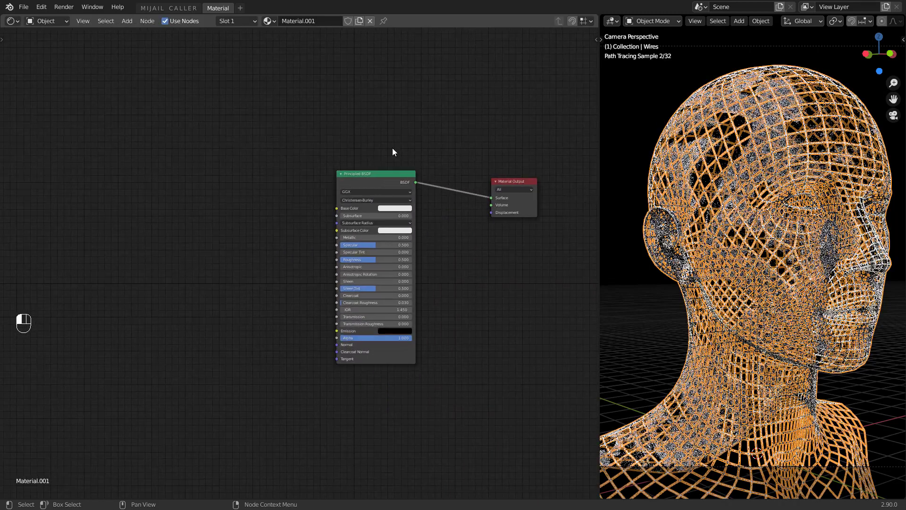
Add a ColorRamp node and connect its Color output to the Principled BSDF's Base Color
key(shift+a)
text(colo)
click(398, 178)
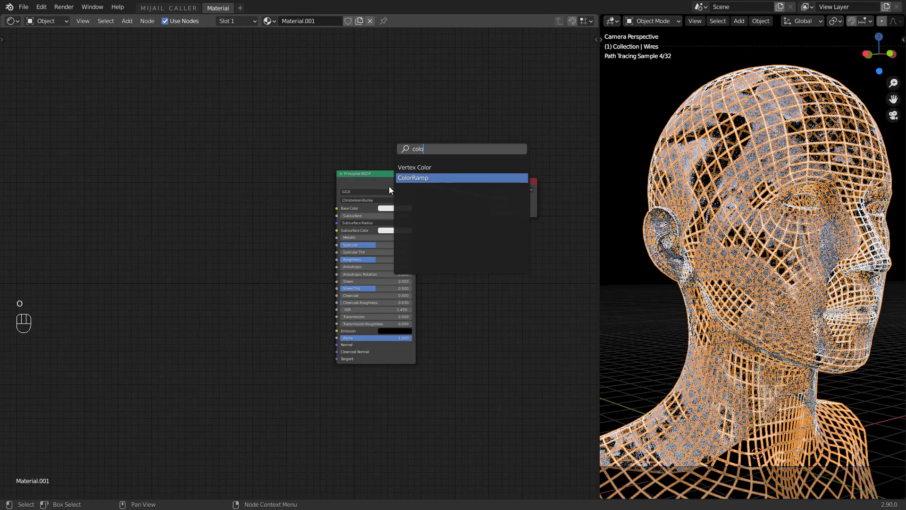
click(217, 202)
drag(296, 212, 340, 206)
key(alt+a)
Add a Layer Weight node and connect its Facing output to the ColorRamp's Fac input
middle_drag(214, 185, 304, 168)
key(shift+a)
text(layer)
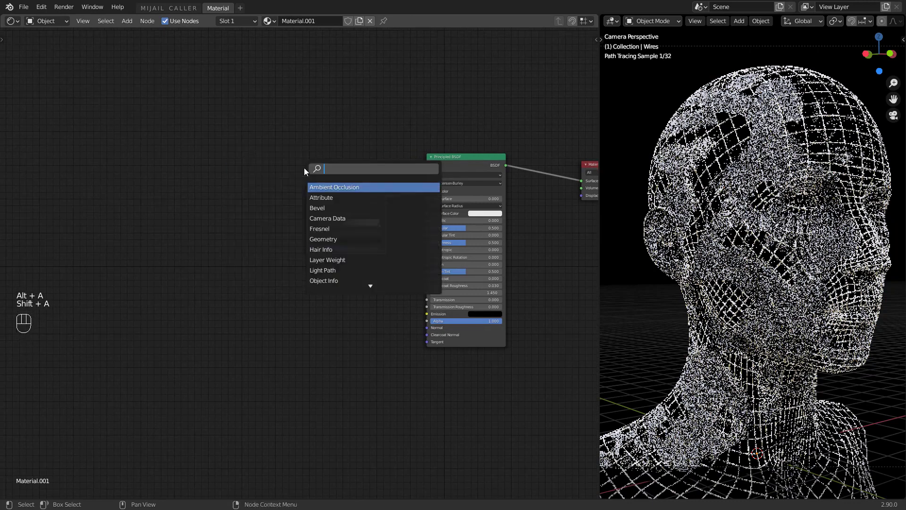
key(Return)
click(169, 156)
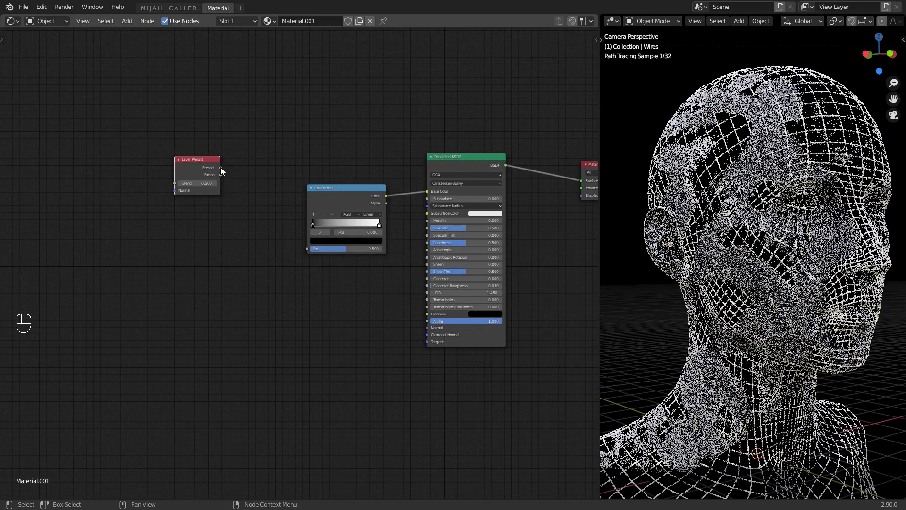
drag(221, 174, 307, 249)
Color the ColorRamp's first stop fully saturated red and its last stop yellow
scroll(319, 233, up, 1)
click(337, 235)
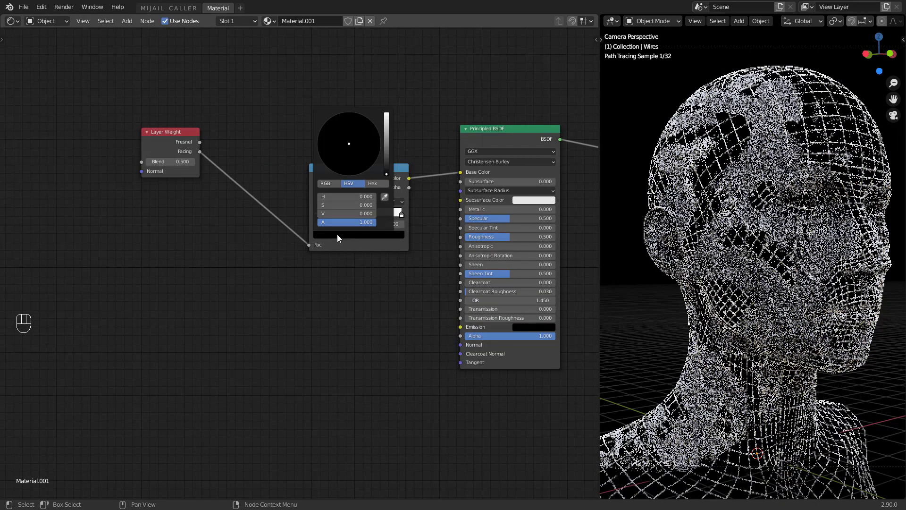
drag(386, 170, 386, 114)
click(350, 174)
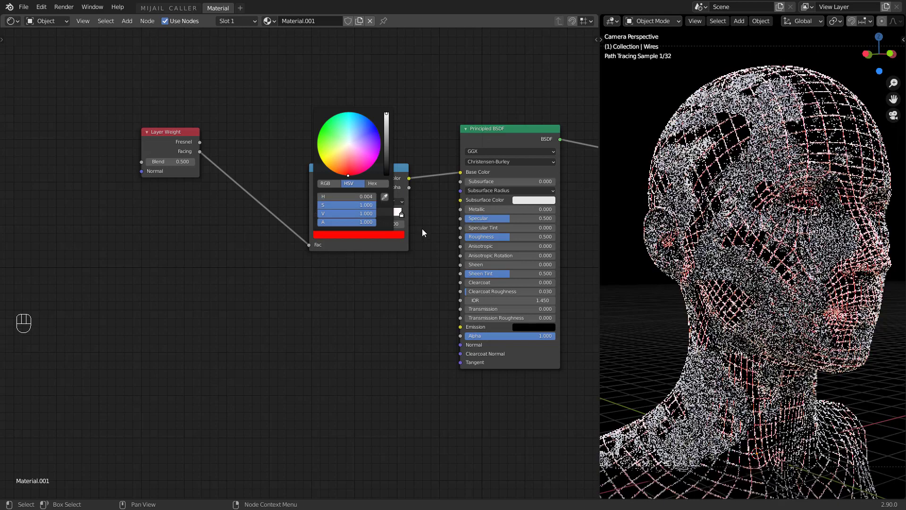
click(401, 214)
click(357, 234)
drag(351, 171, 323, 162)
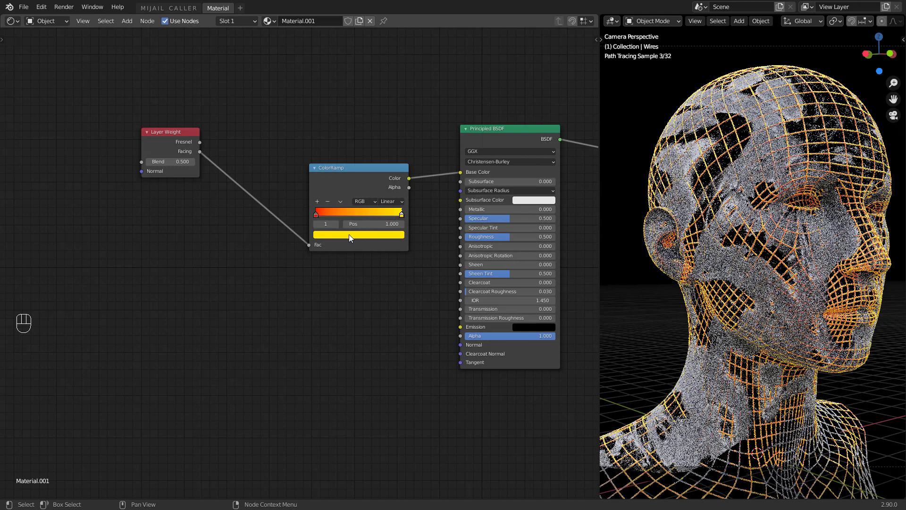
middle_drag(321, 267, 281, 277)
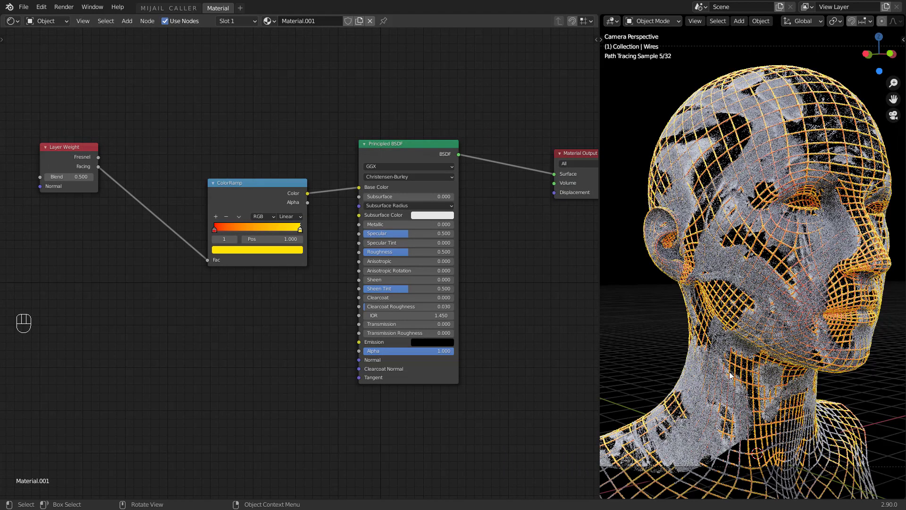
Select the Volume object and change its Principled Volume color to a bright, slightly desaturated red
click(715, 388)
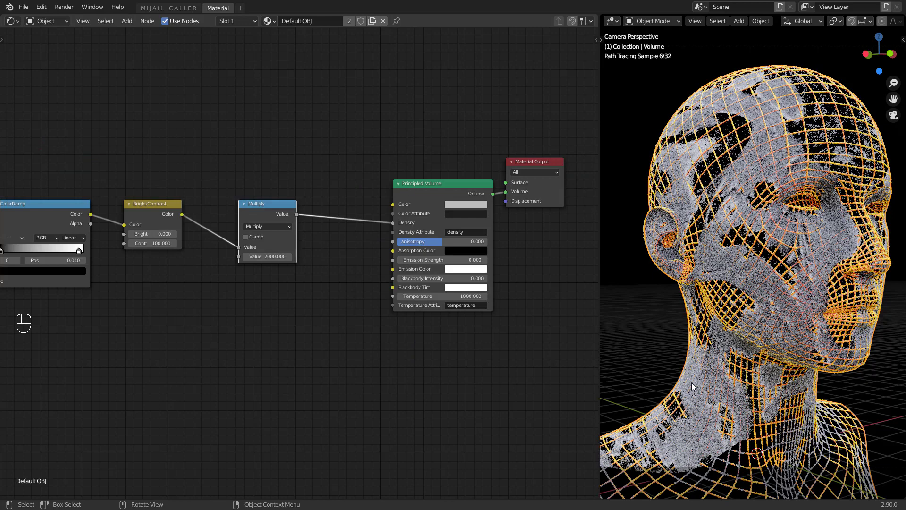
scroll(361, 270, up, 1)
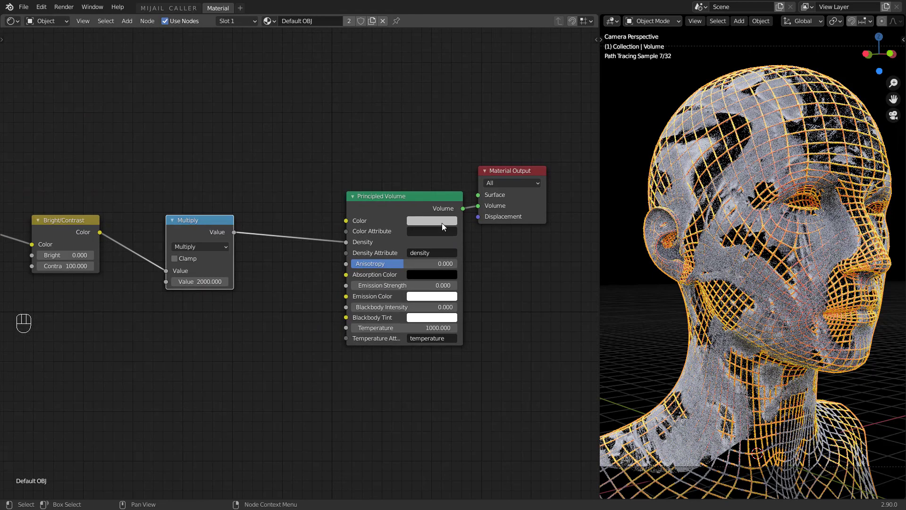
click(442, 224)
click(451, 145)
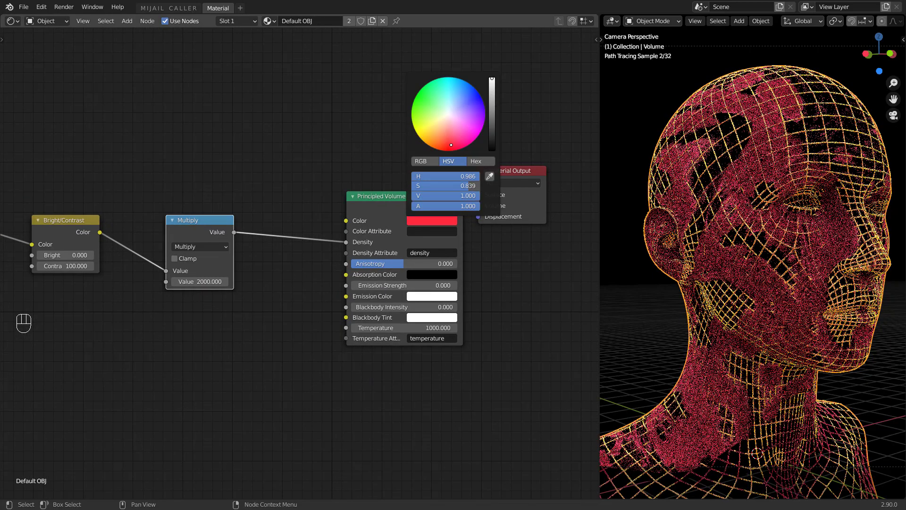
drag(451, 145, 451, 140)
key(alt+a)
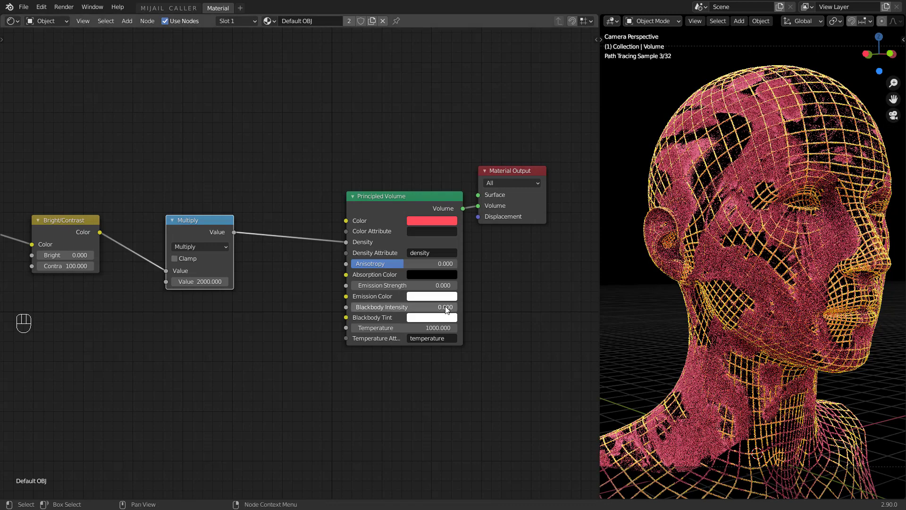
click(426, 221)
click(448, 138)
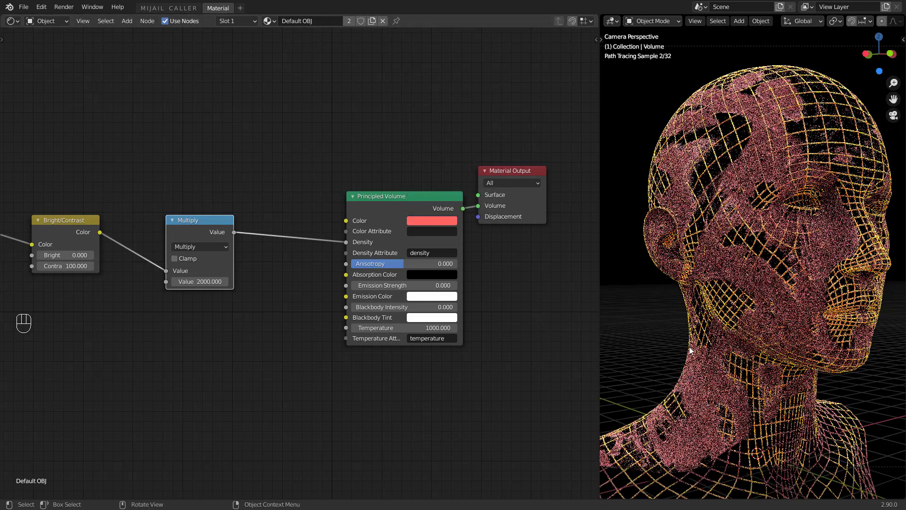
Return to the Wires material and move its ColorRamp's red stop to position 0.242
click(832, 155)
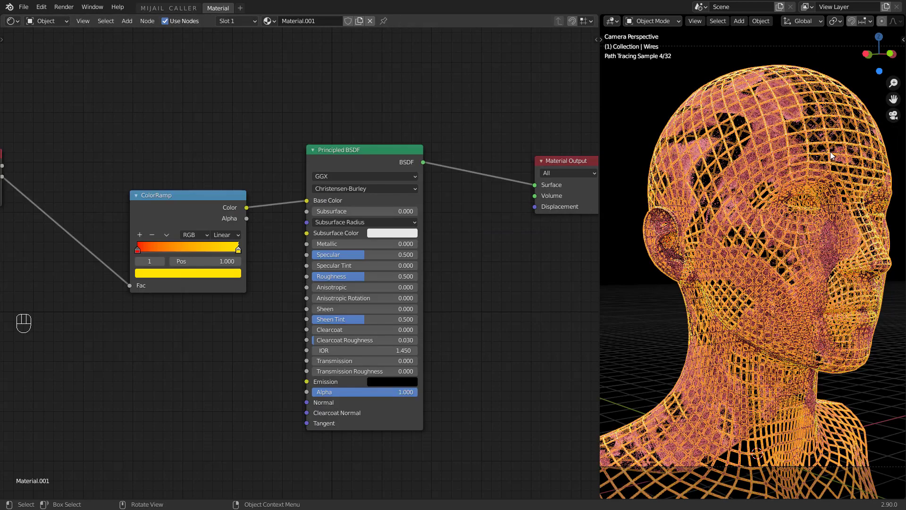
middle_drag(88, 332, 255, 307)
scroll(237, 267, up, 1)
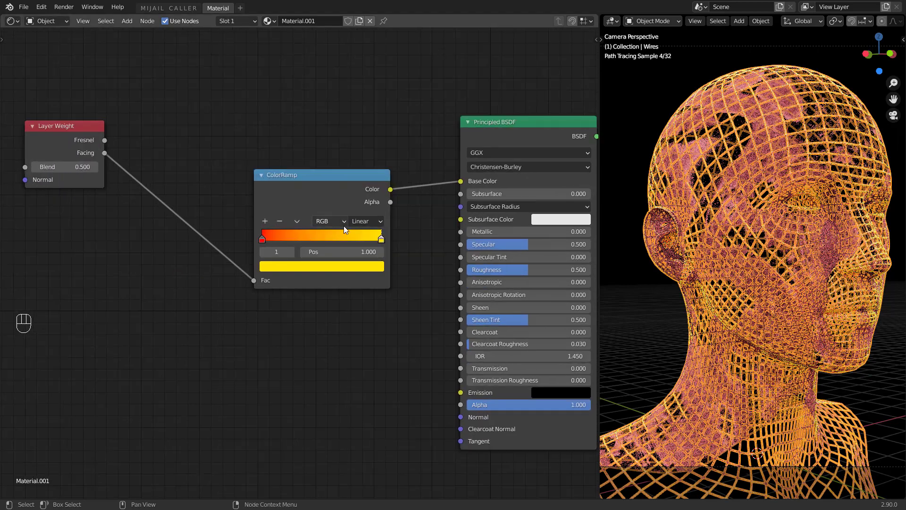
key(alt+a)
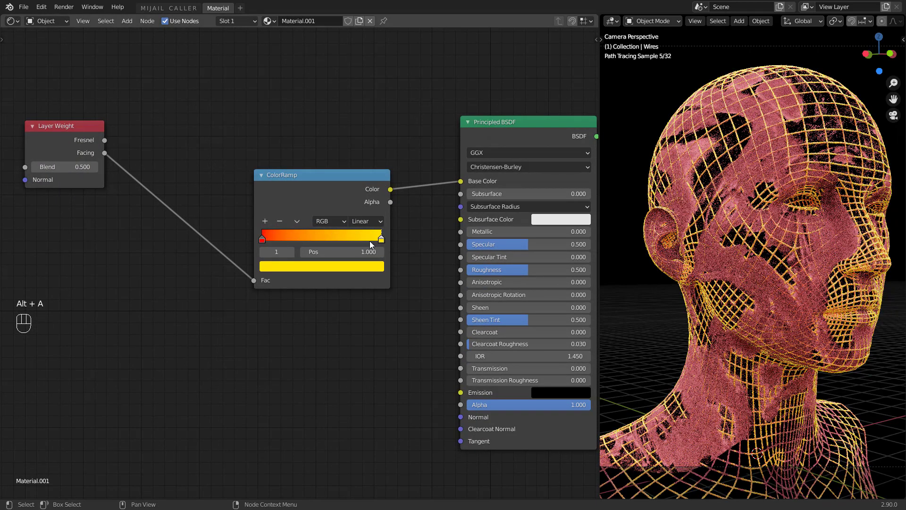
drag(262, 240, 293, 240)
scroll(297, 250, down, 1)
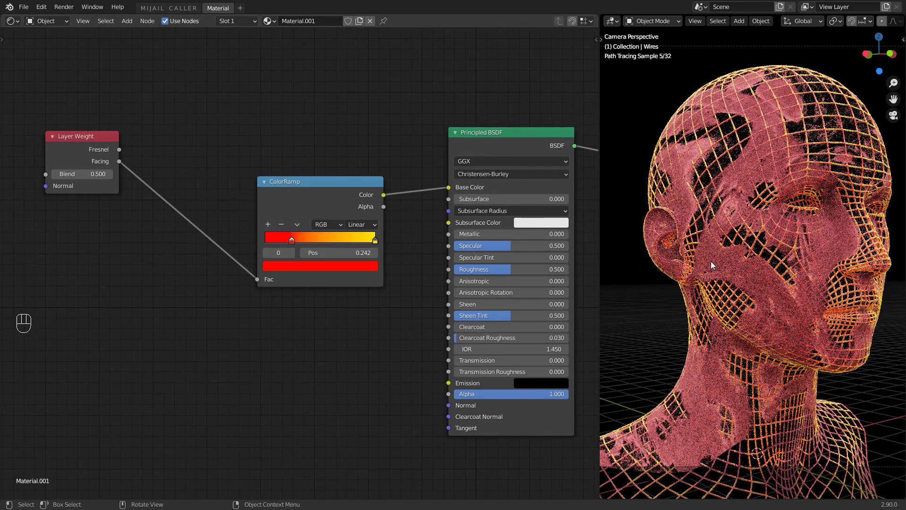
Go back to the main workspace, show the Cycles sampling settings and render the image in full view
click(169, 8)
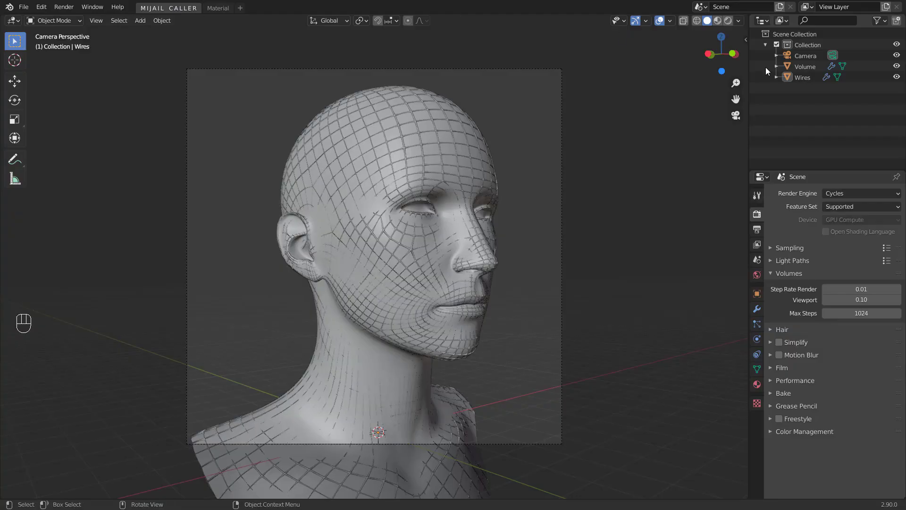
click(772, 248)
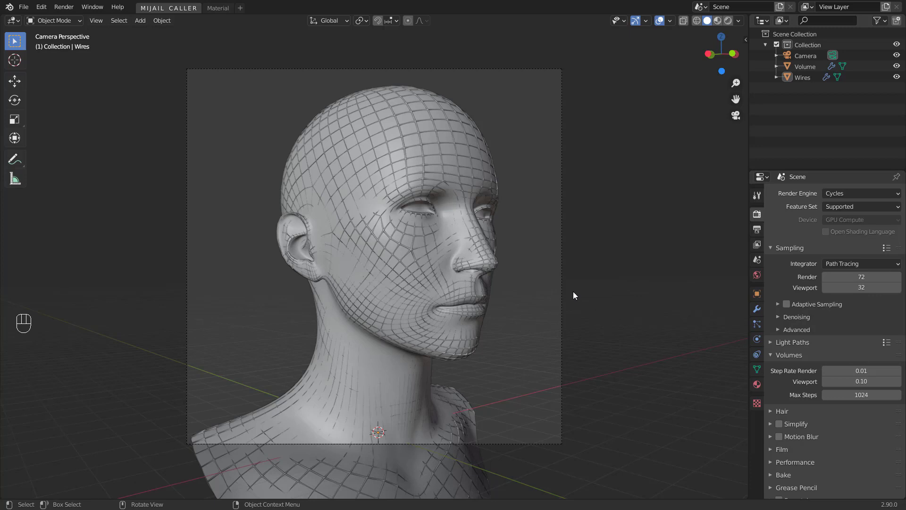
key(F12)
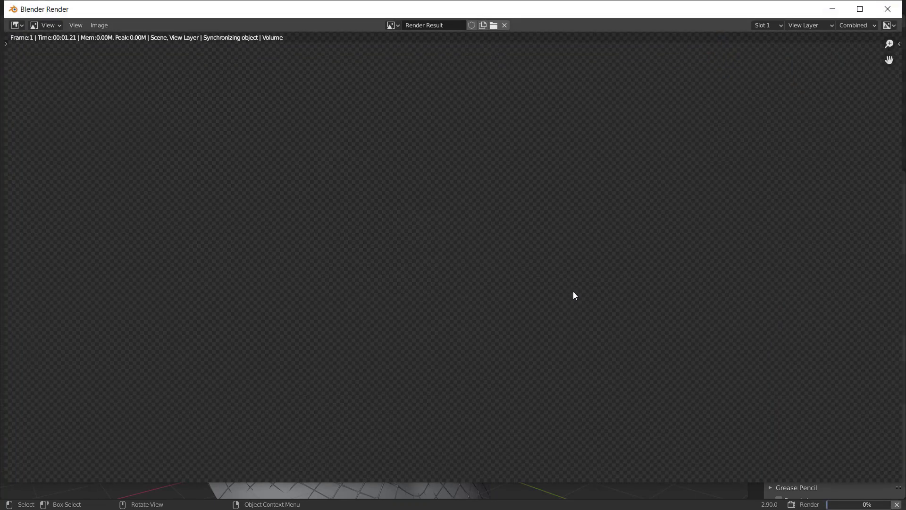
scroll(514, 273, down, 3)
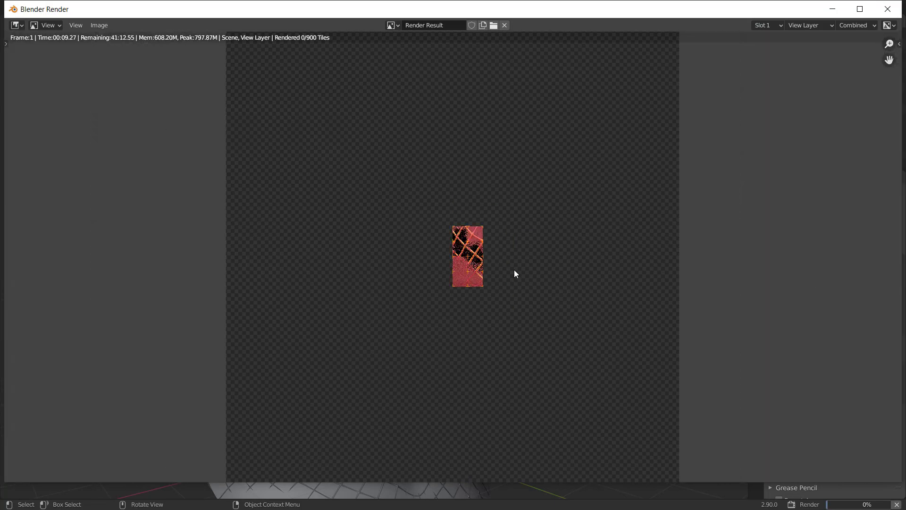